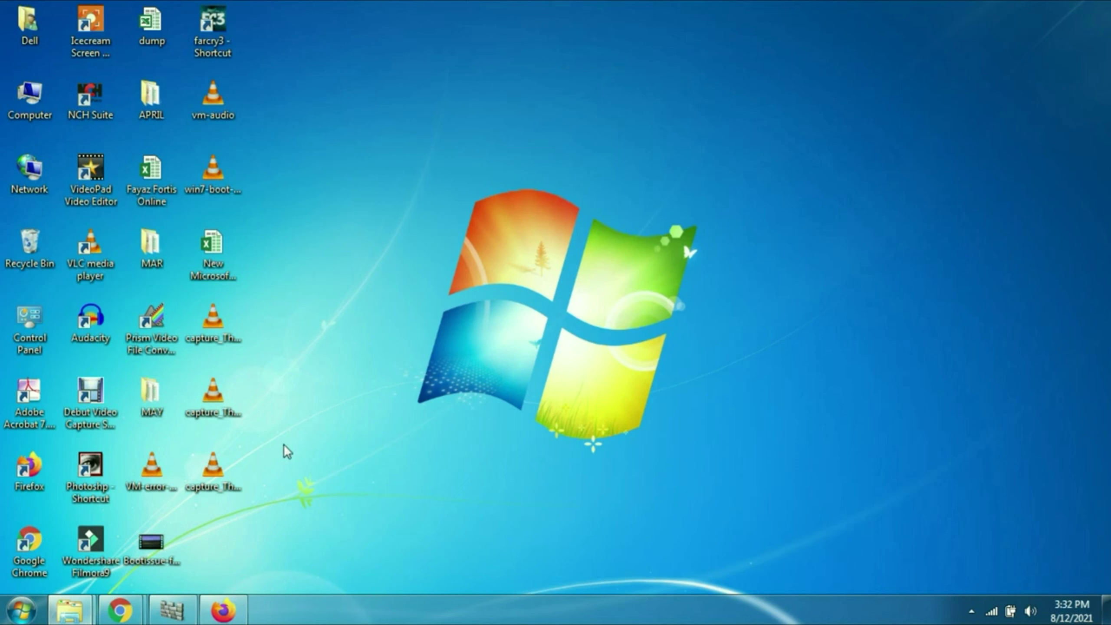
Look at the laptop Wi-Fi button example pictures in the Chrome image search window, then minimize it
mouse_move(119, 610)
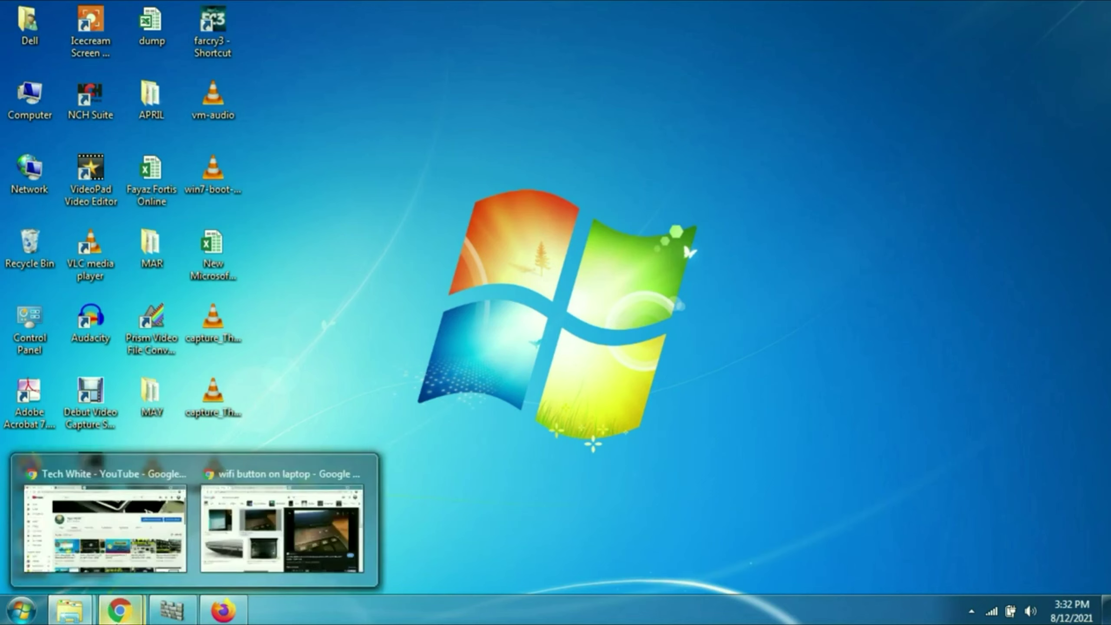
click(285, 554)
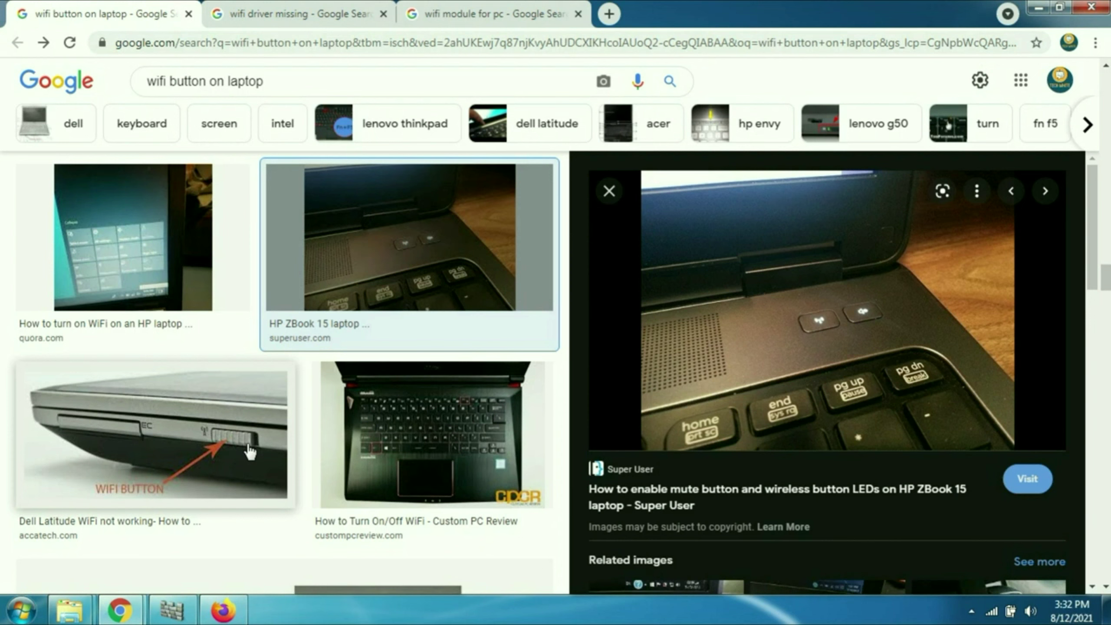
click(1041, 7)
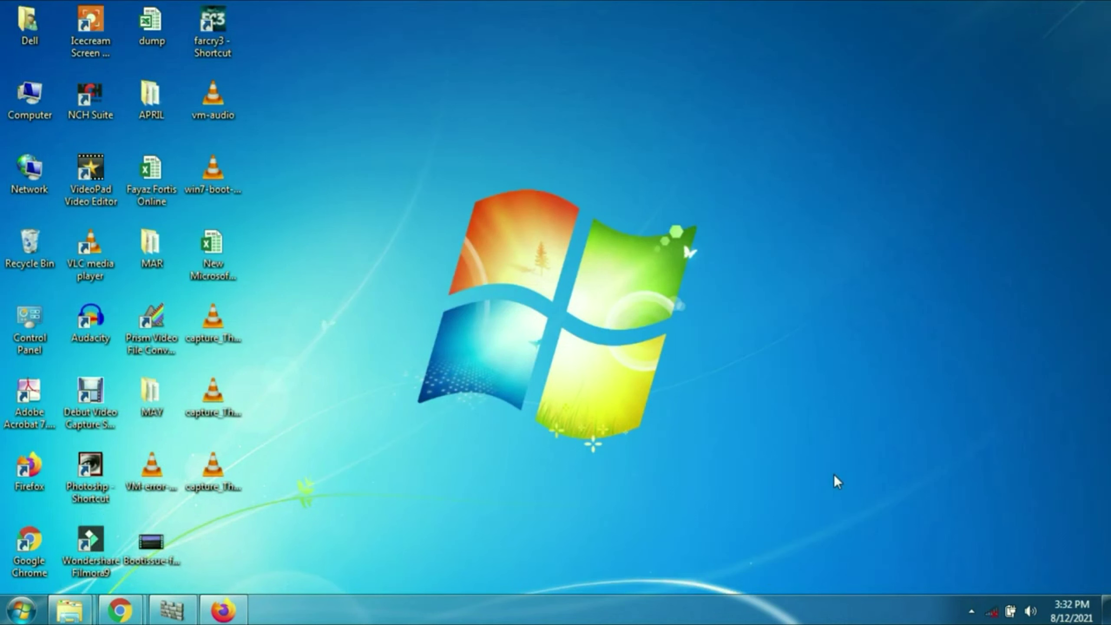
Check the list of available wireless networks and the current connection, then dismiss the list
mouse_move(993, 619)
click(999, 613)
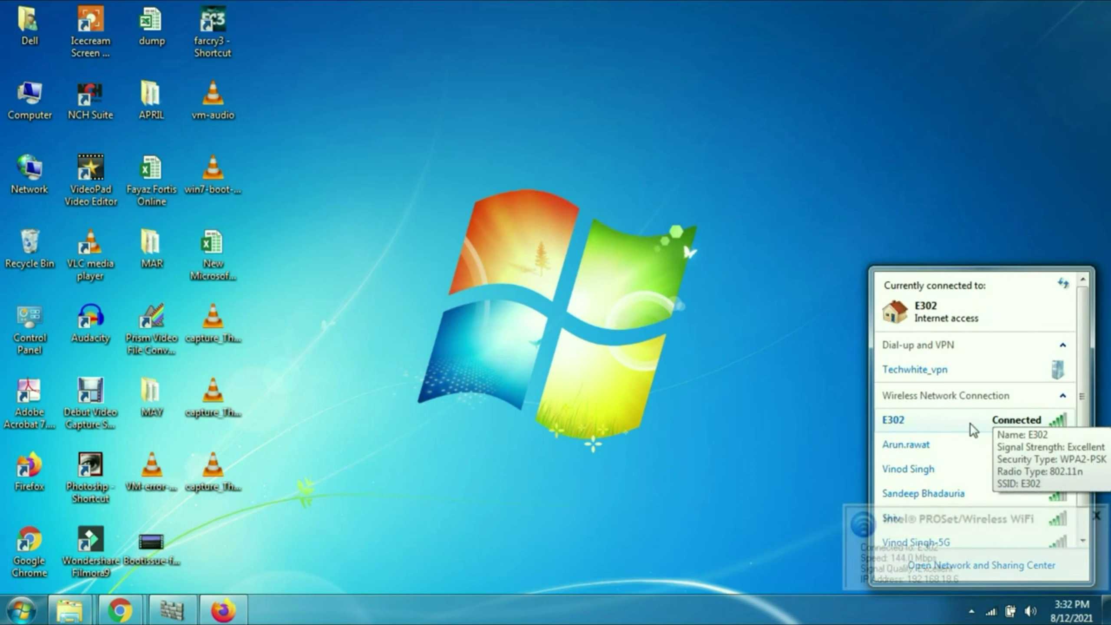
click(613, 399)
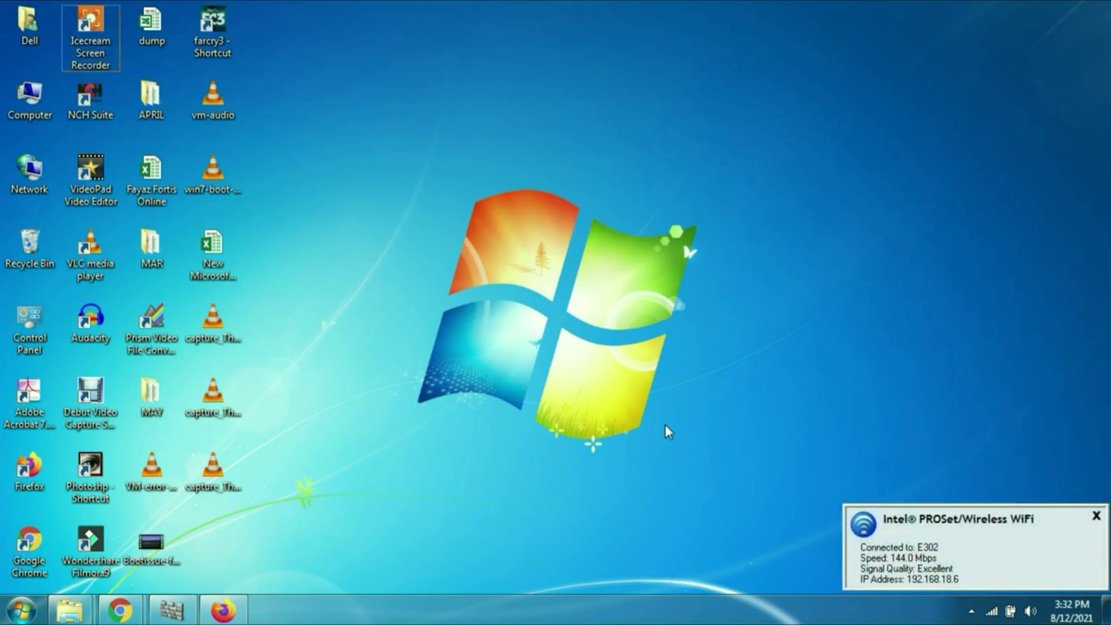
Return to the Chrome image results, examine the related pictures of laptop wireless buttons, and minimize the window
click(120, 609)
click(252, 557)
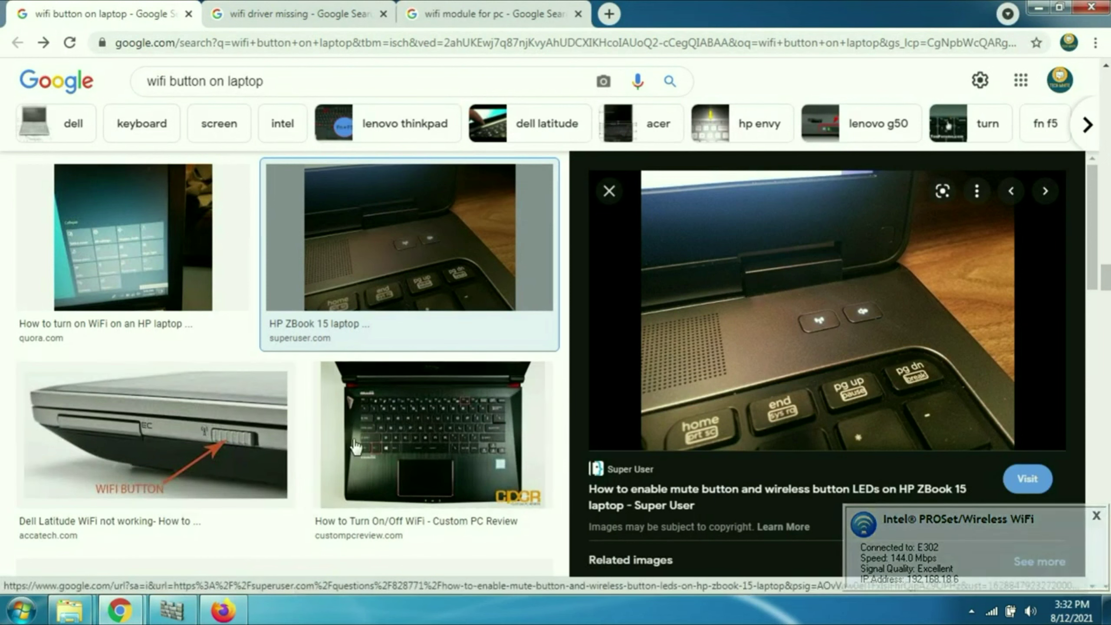
drag(1097, 274, 1099, 385)
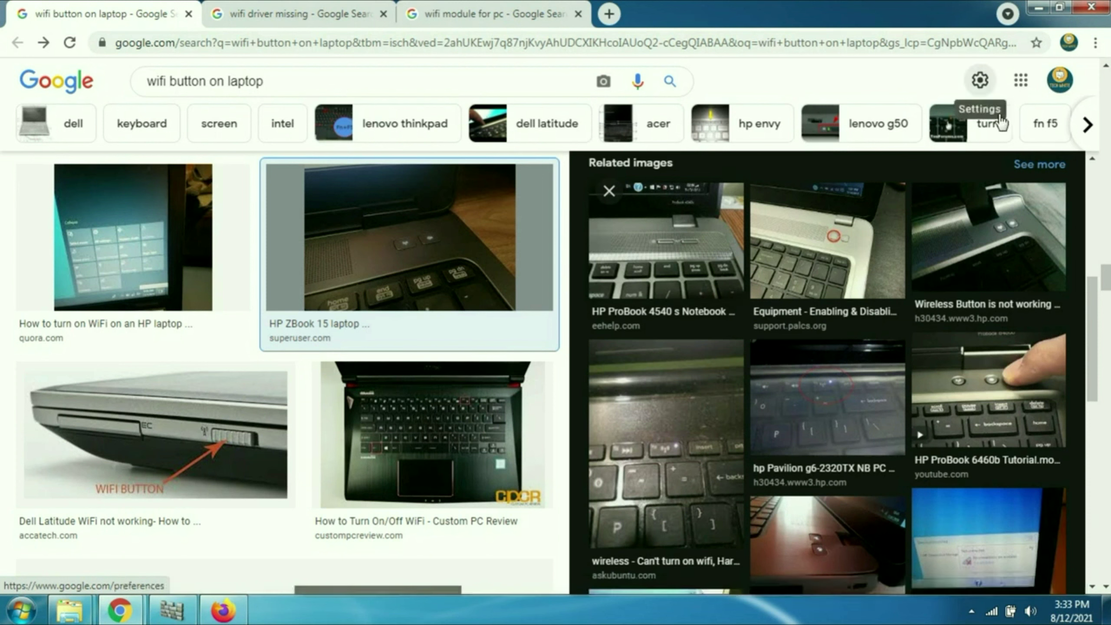
click(1039, 7)
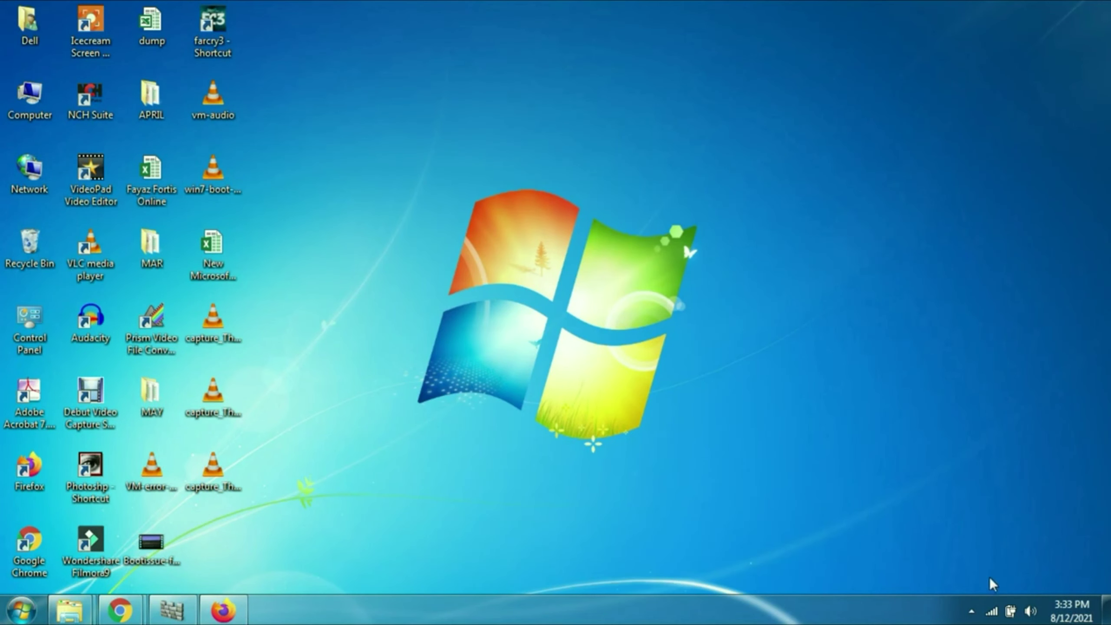
Run the Windows network troubleshooter for the current connection and exit without choosing a problem type
right_click(993, 611)
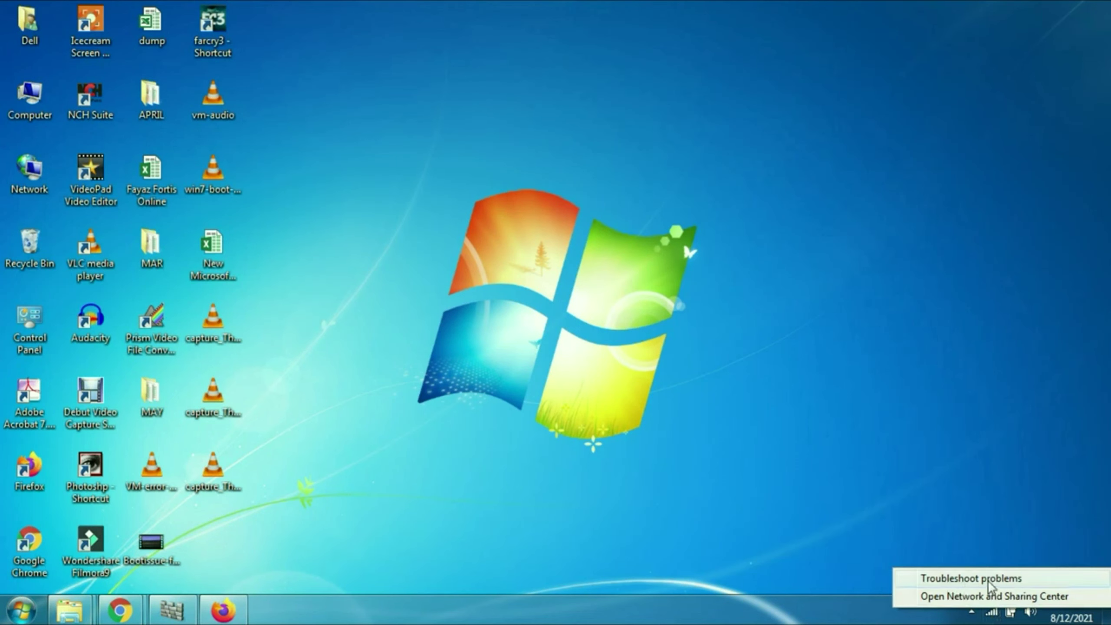
click(988, 581)
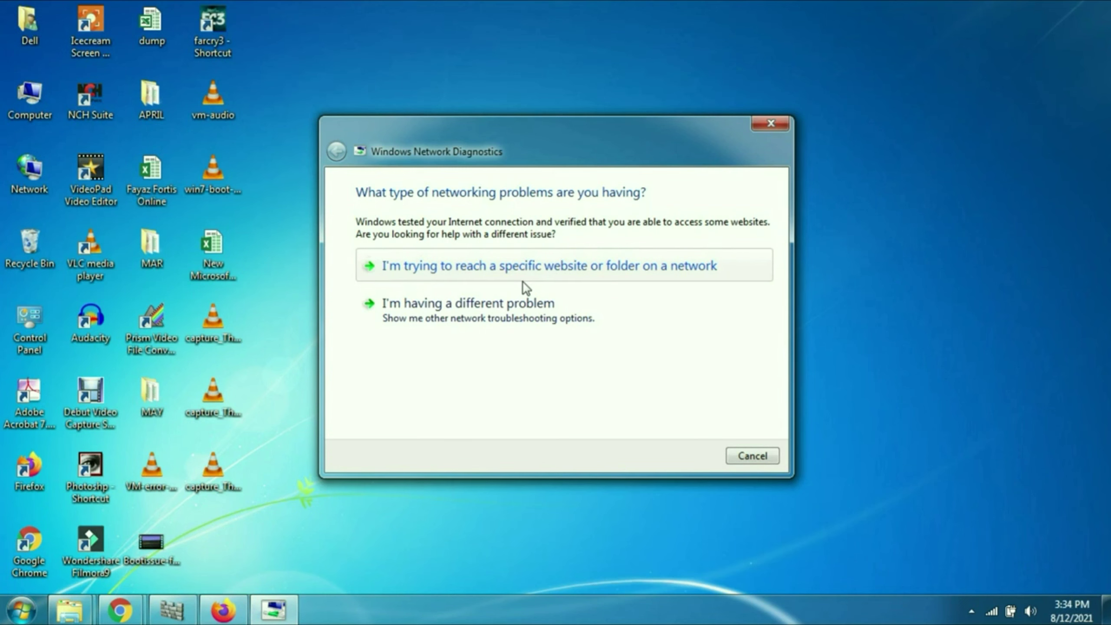
click(749, 456)
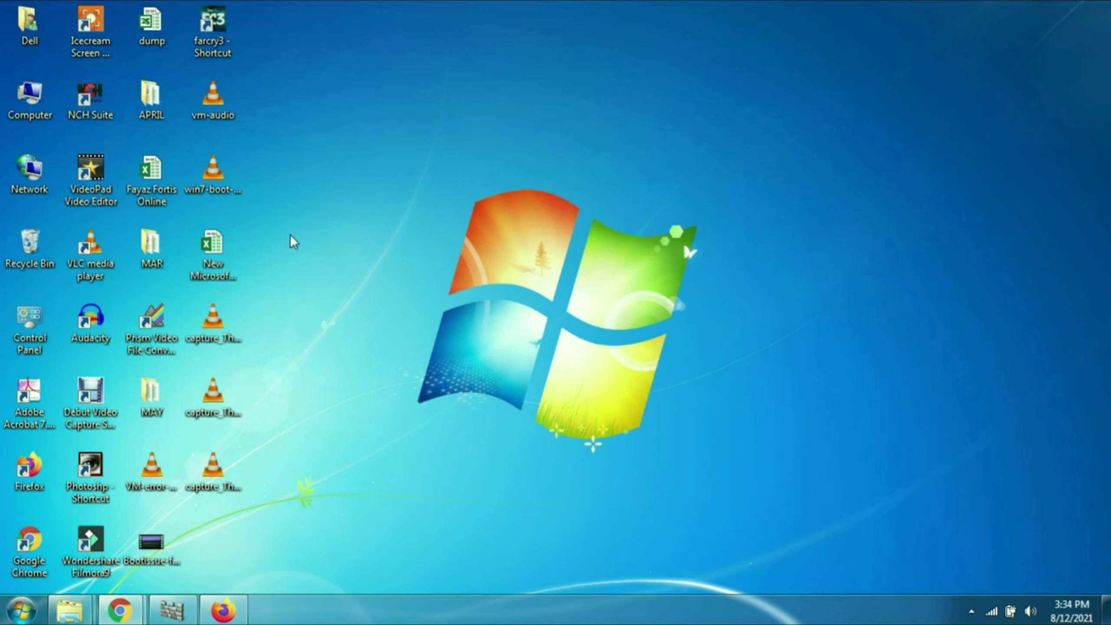
Open the network adapter list through the Network properties and maximize its window
click(23, 192)
right_click(23, 192)
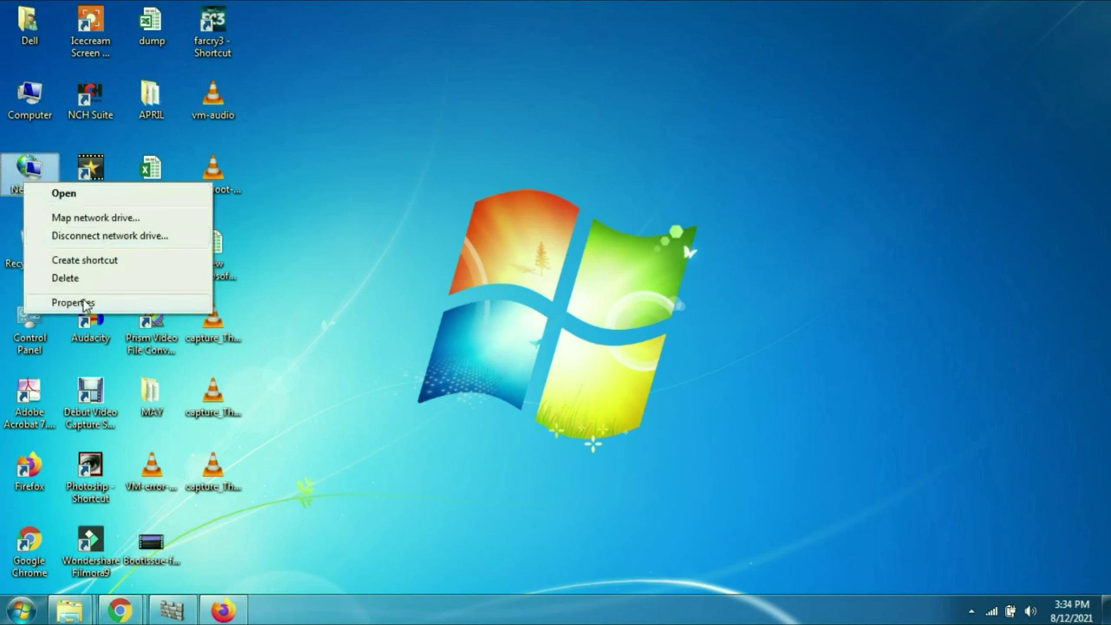
click(83, 302)
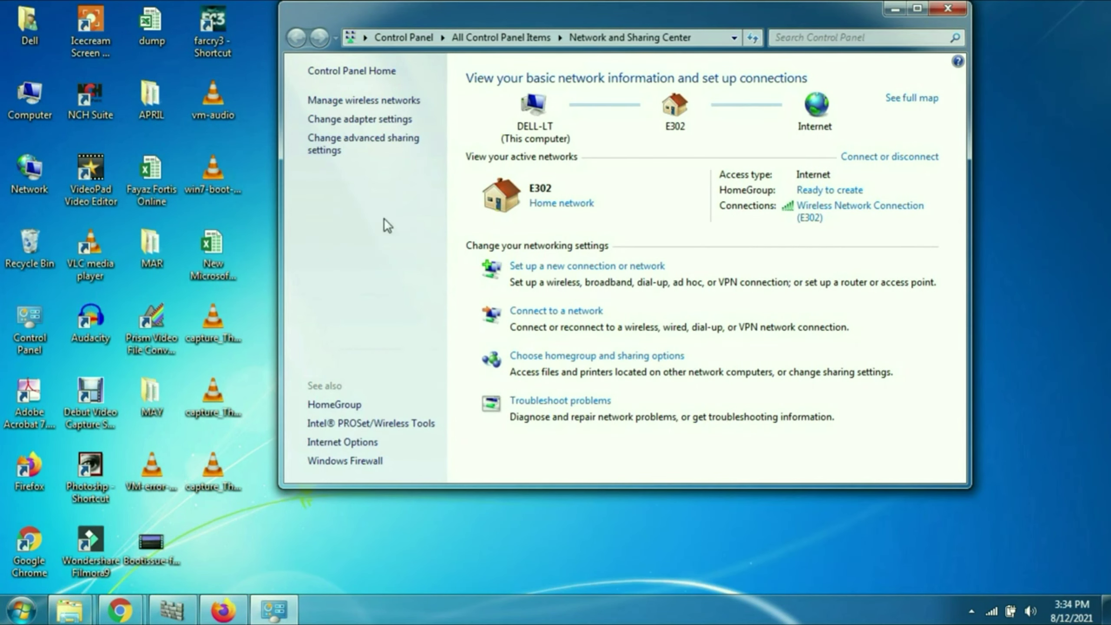
click(374, 122)
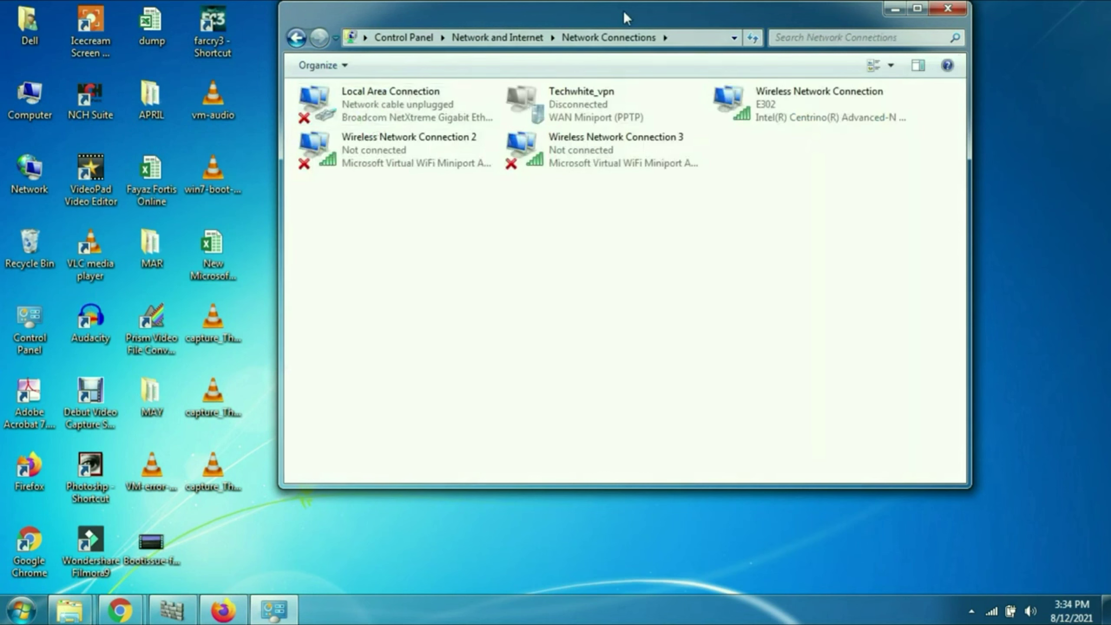
double_click(625, 14)
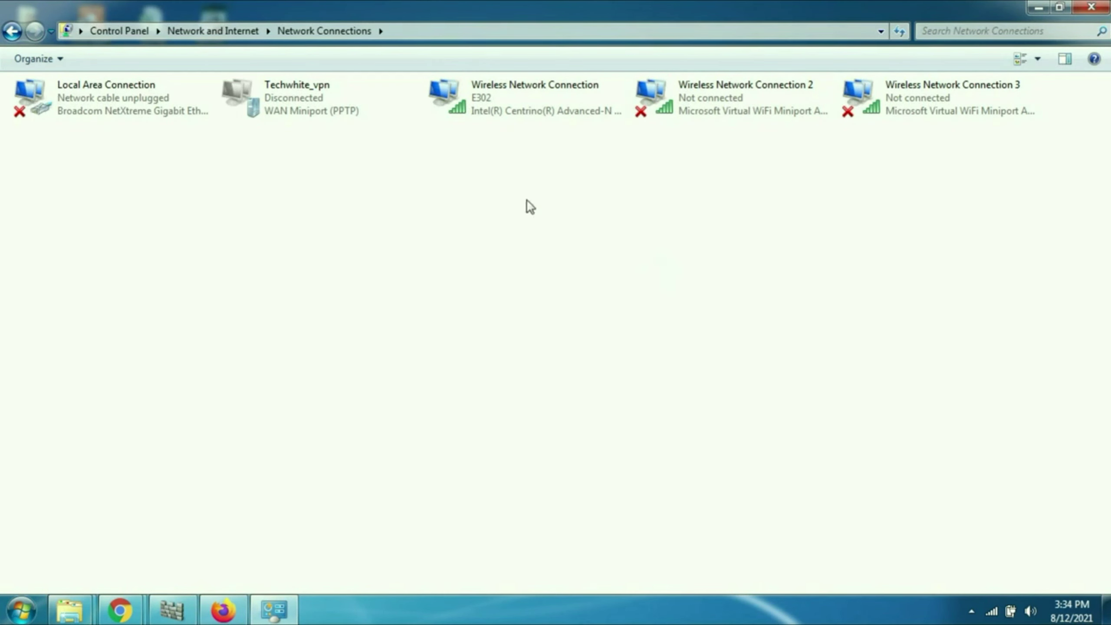
Disable the Wireless Network Connection adapter that uses the Intel Centrino Advanced-N card
click(494, 103)
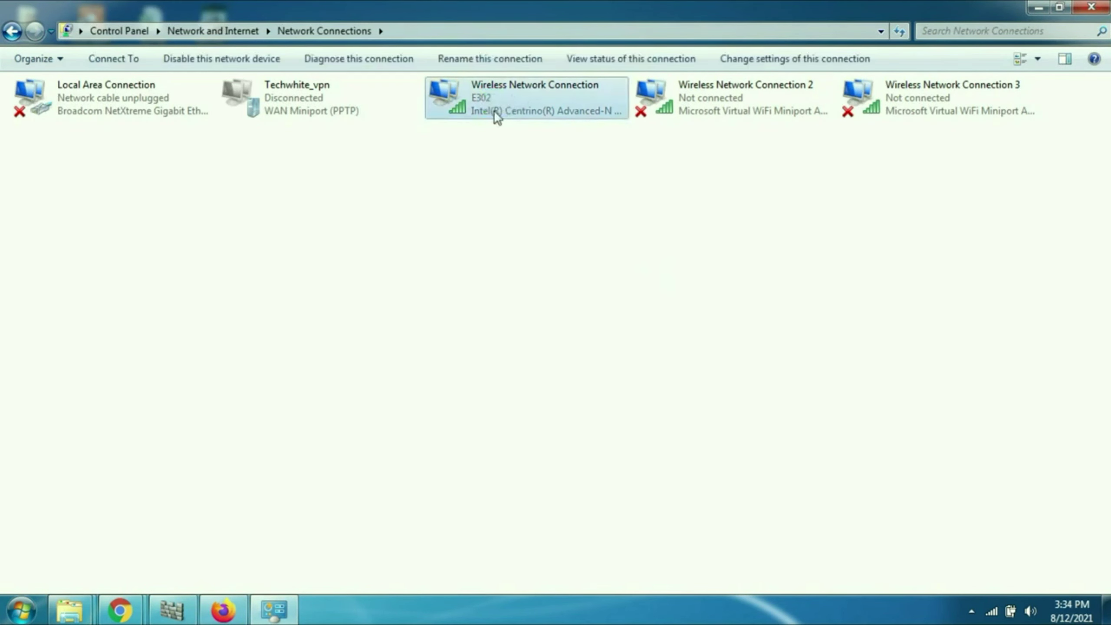
right_click(477, 112)
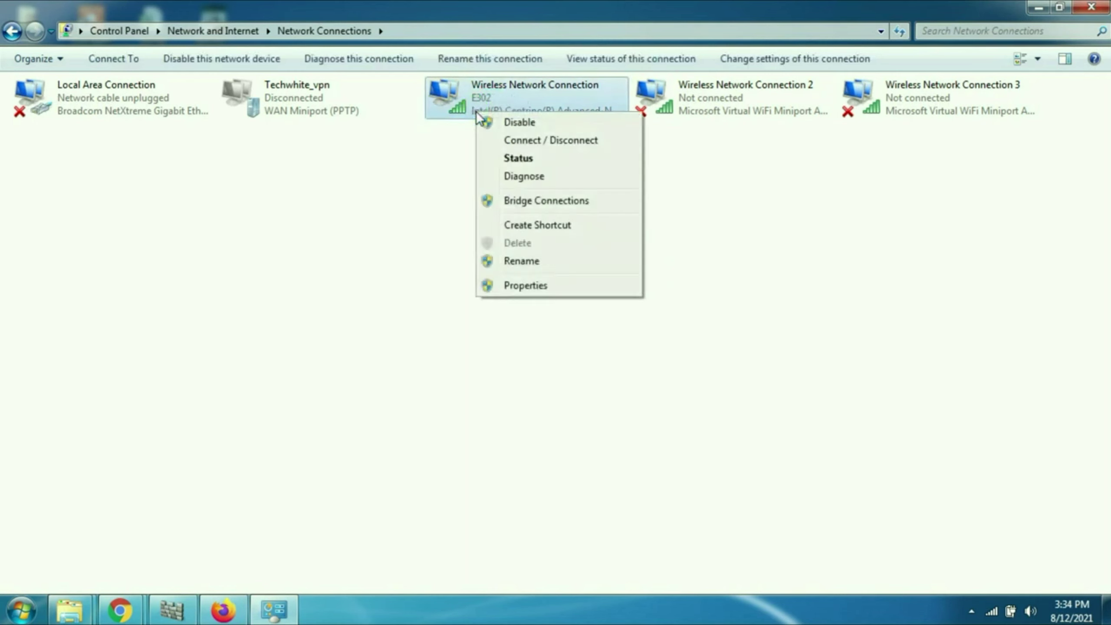
click(501, 122)
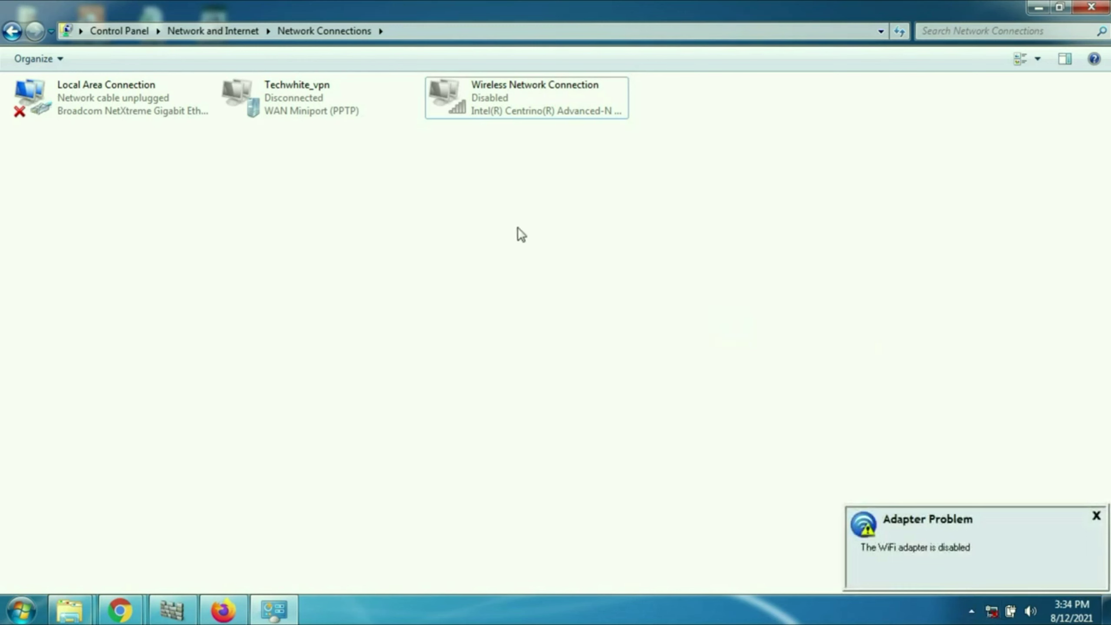
Enable the disabled Wireless Network Connection adapter again and close the Network Connections window
right_click(507, 100)
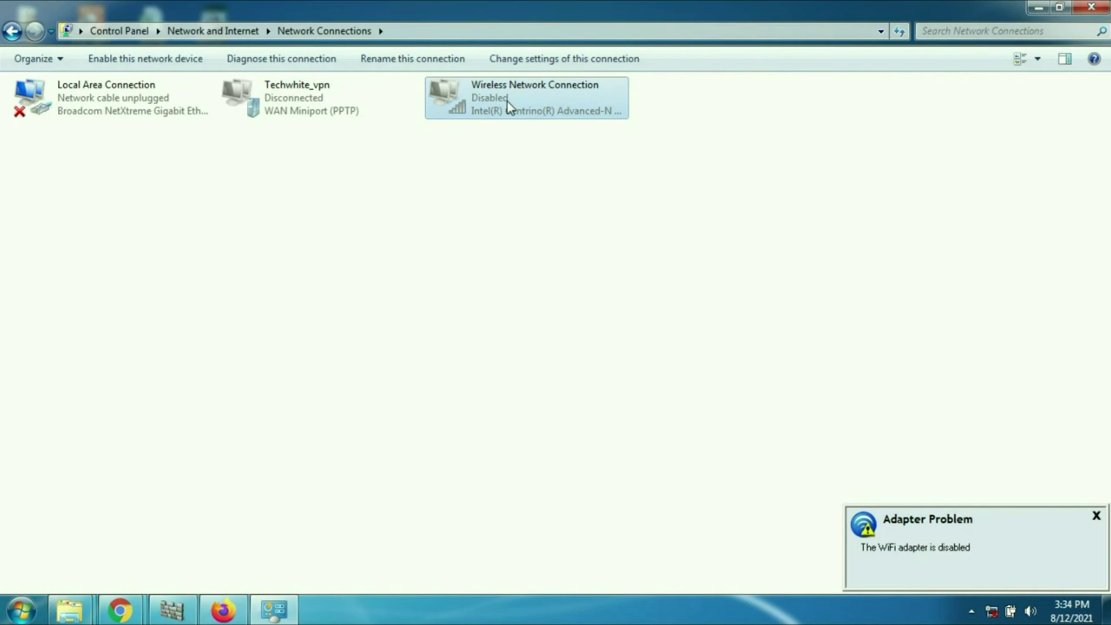
click(518, 109)
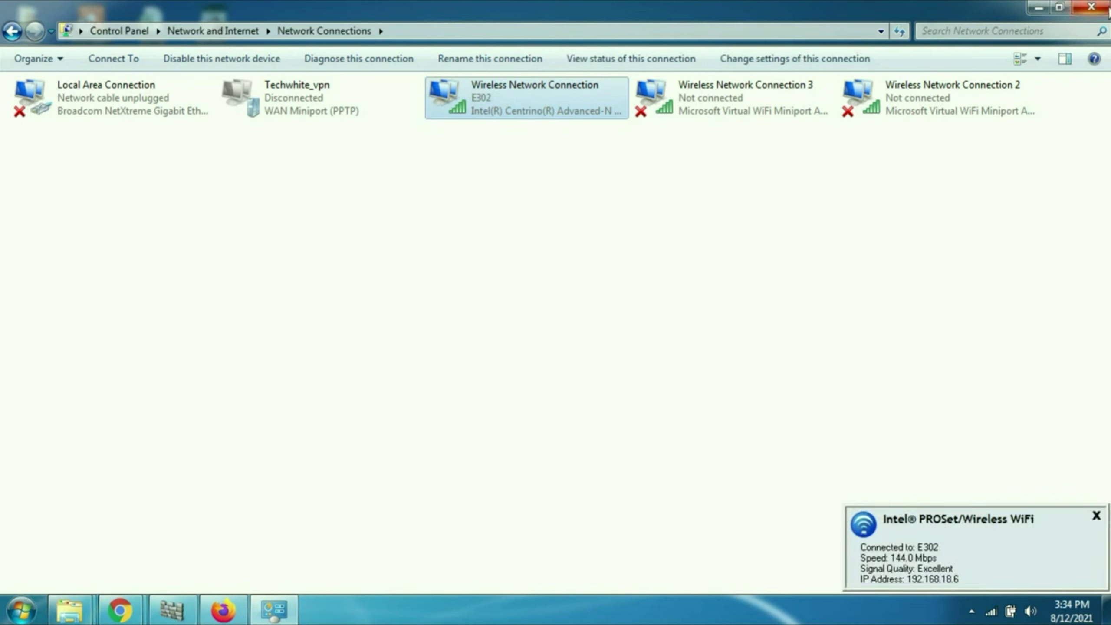
click(1091, 7)
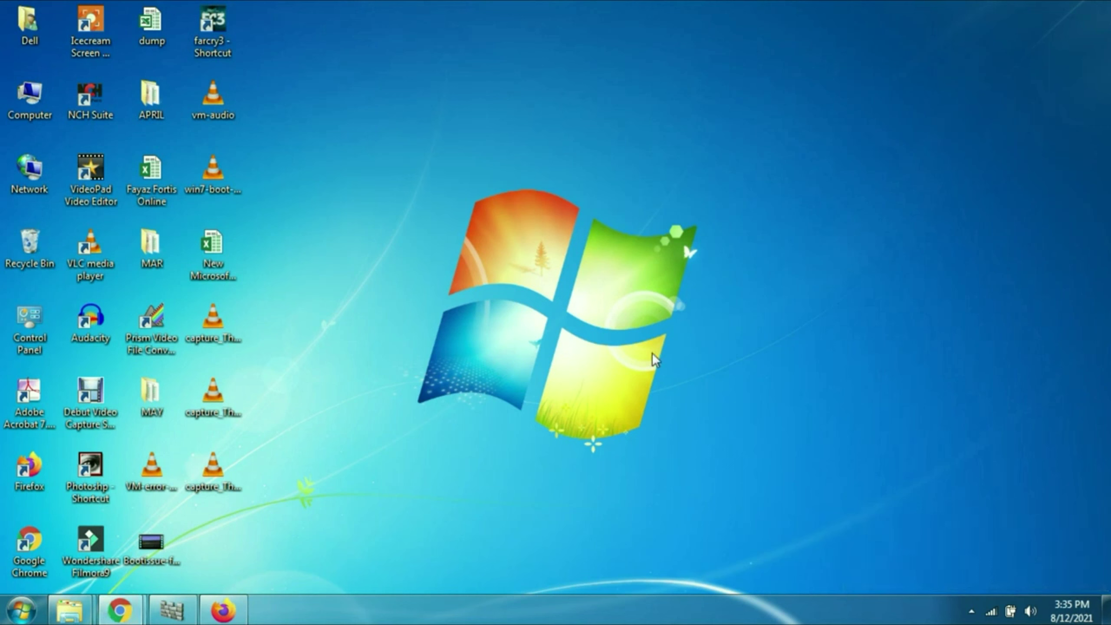
click(360, 325)
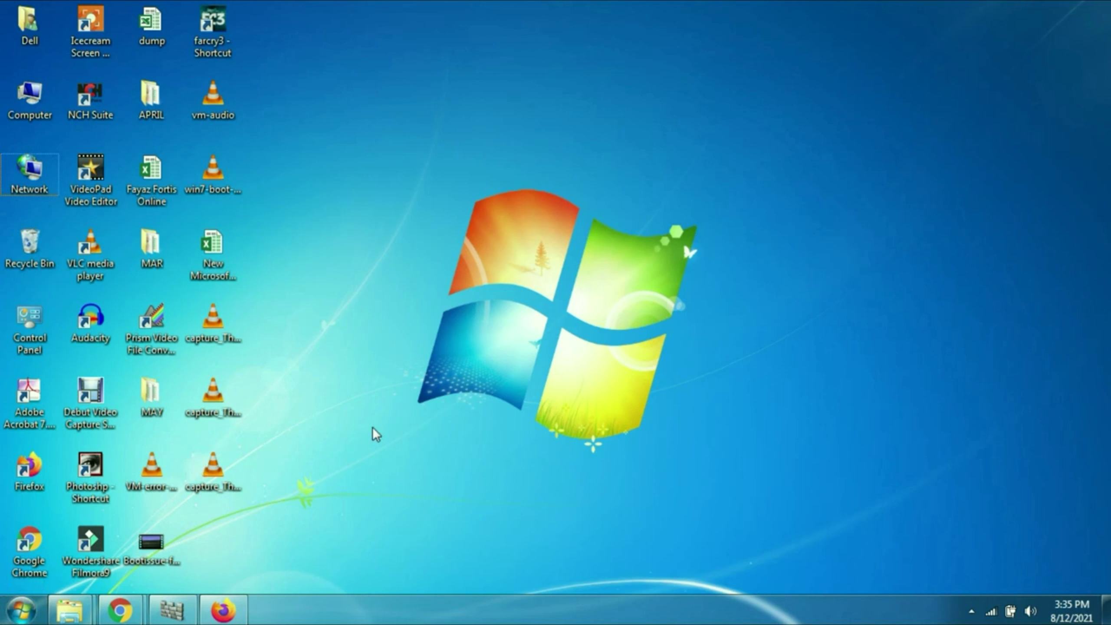
Check for updates in Windows Defender from the Control Panel, then minimize both windows
click(23, 611)
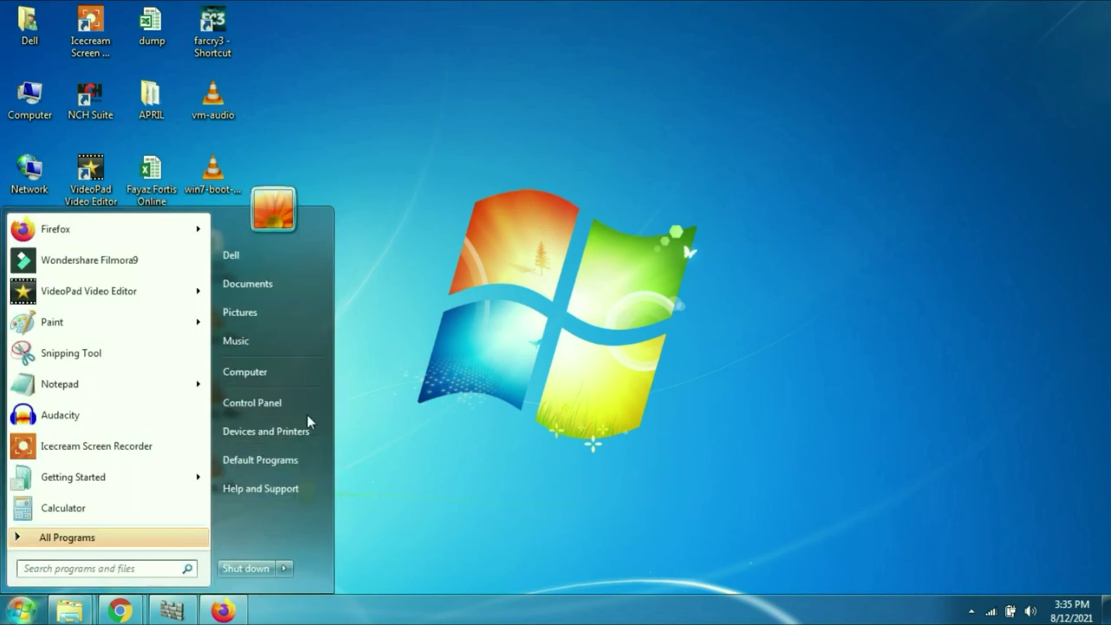
click(292, 411)
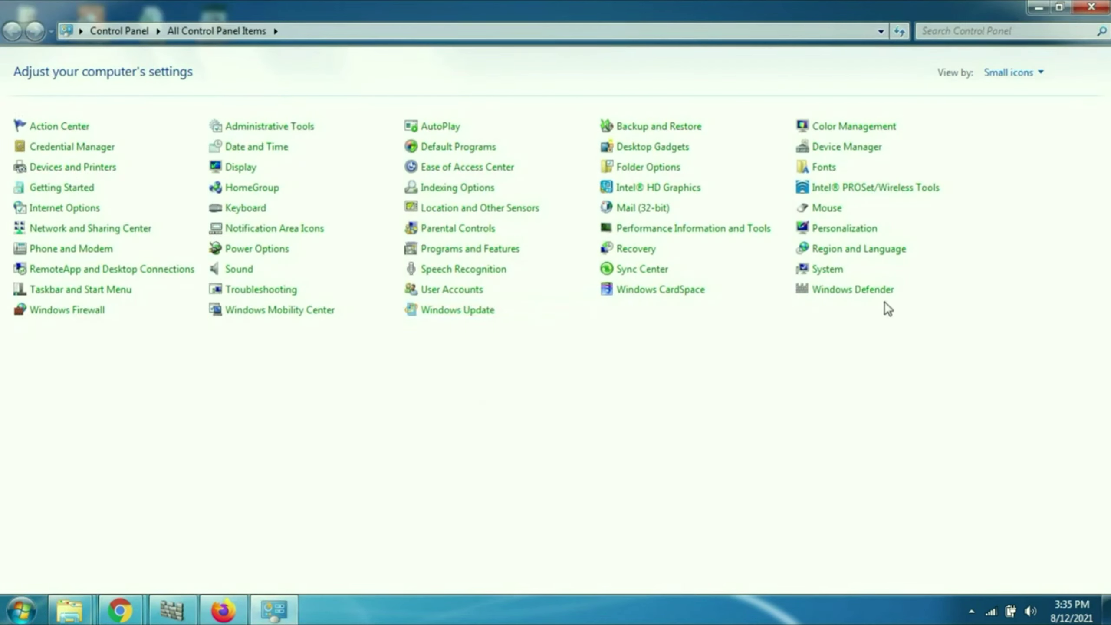
click(861, 293)
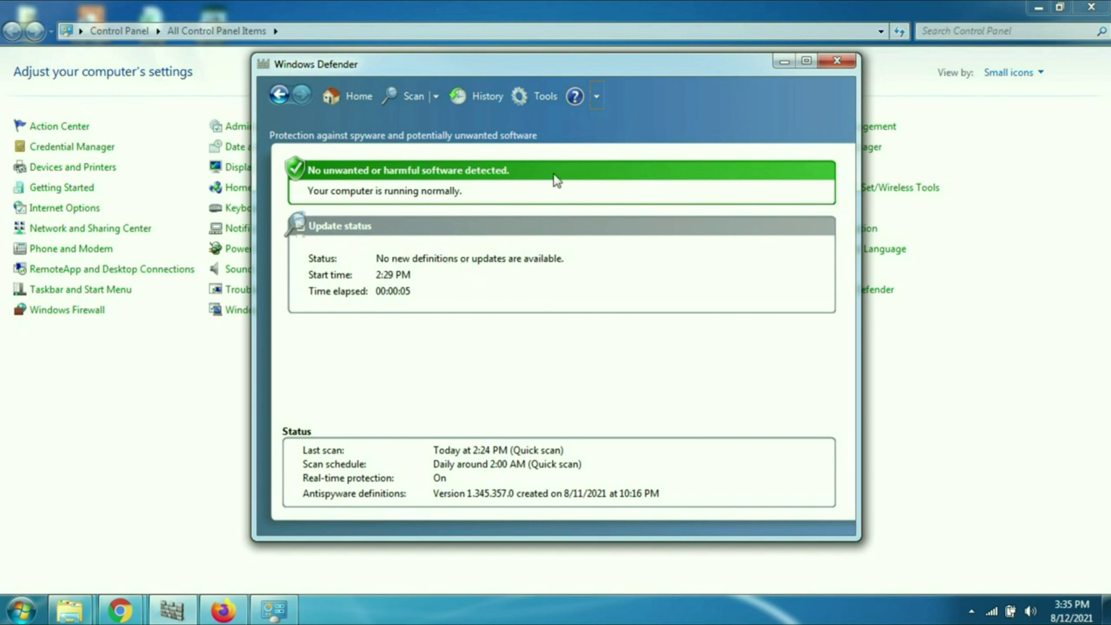
click(596, 97)
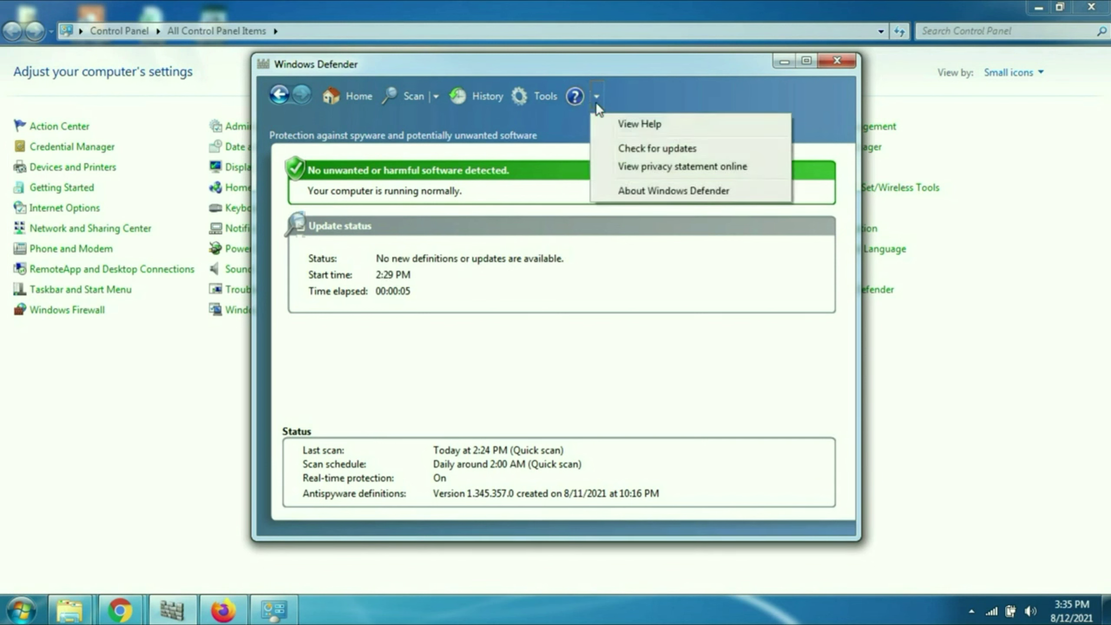
click(685, 151)
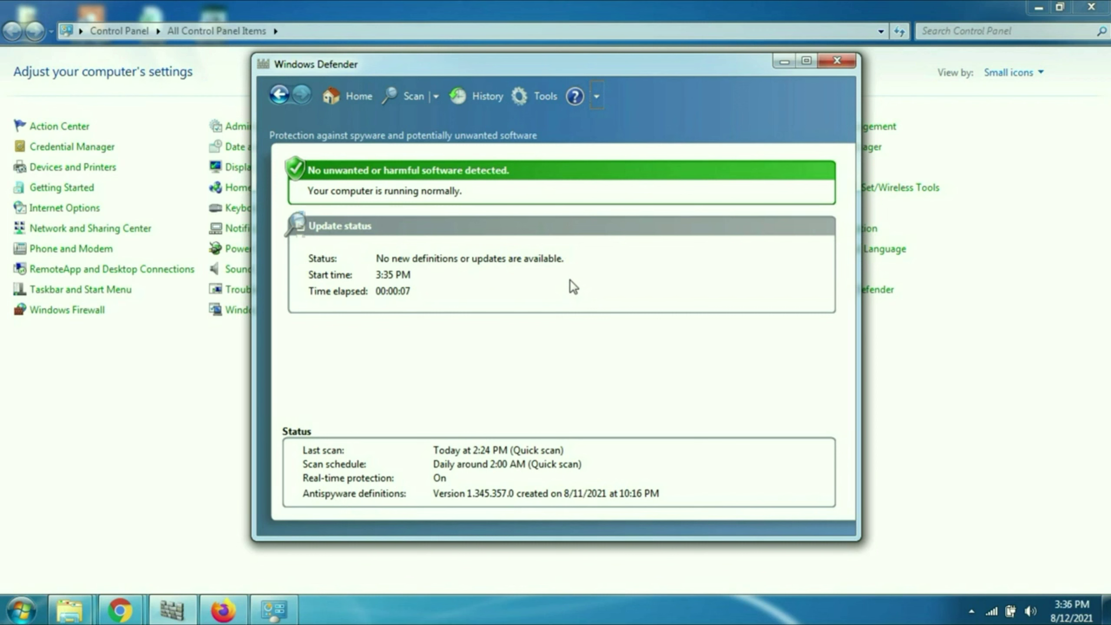
click(783, 63)
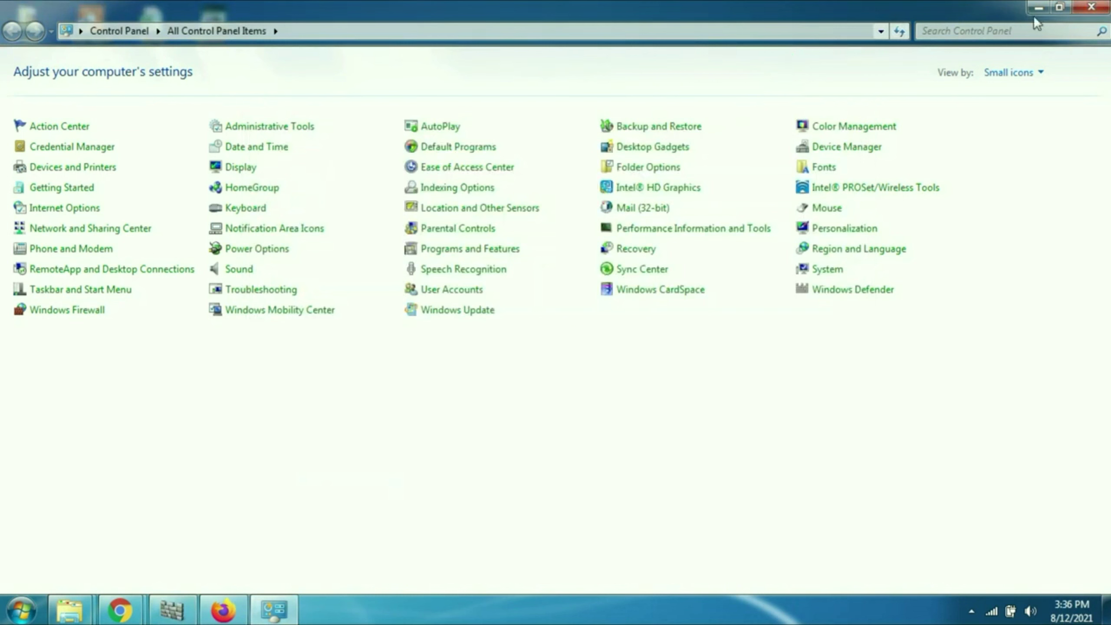
click(1034, 8)
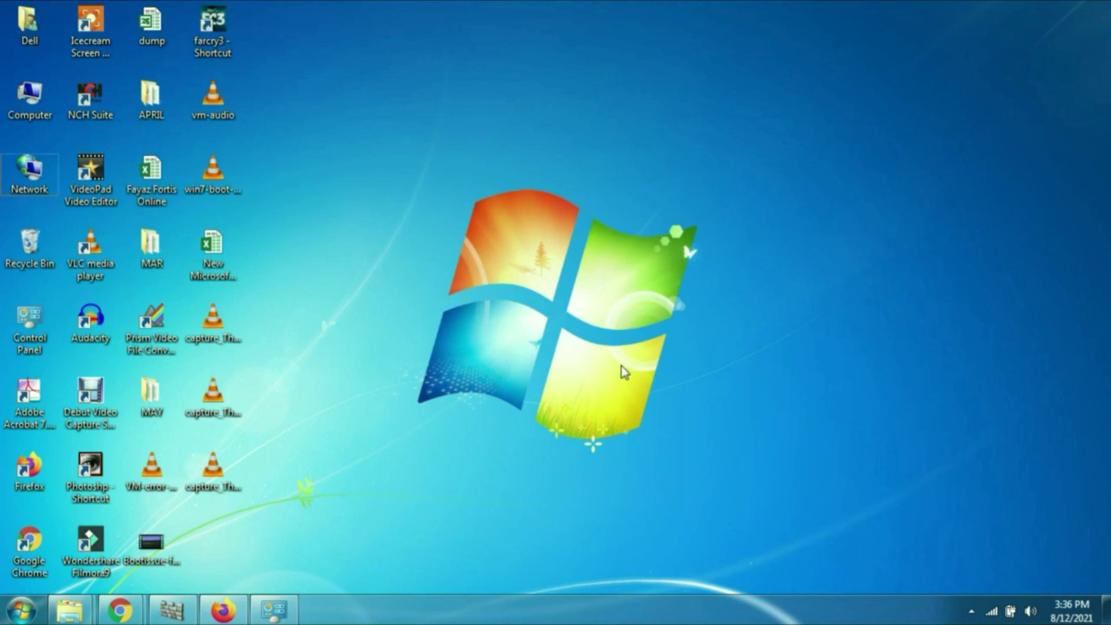
Open the Advanced settings of Internet Options from a maximized Control Panel window
click(21, 610)
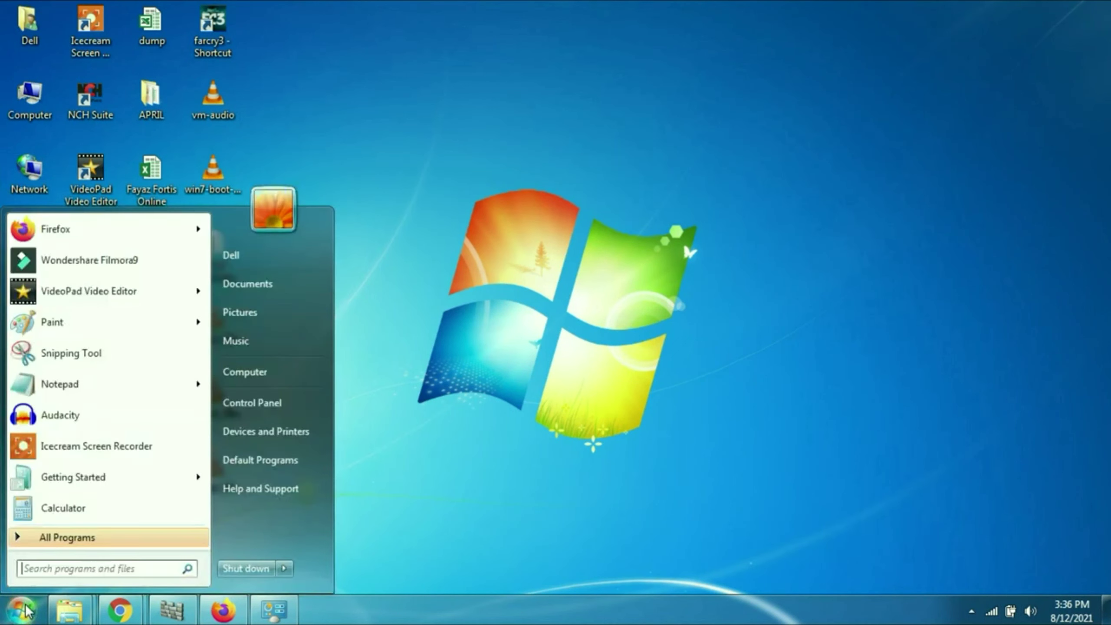
click(252, 404)
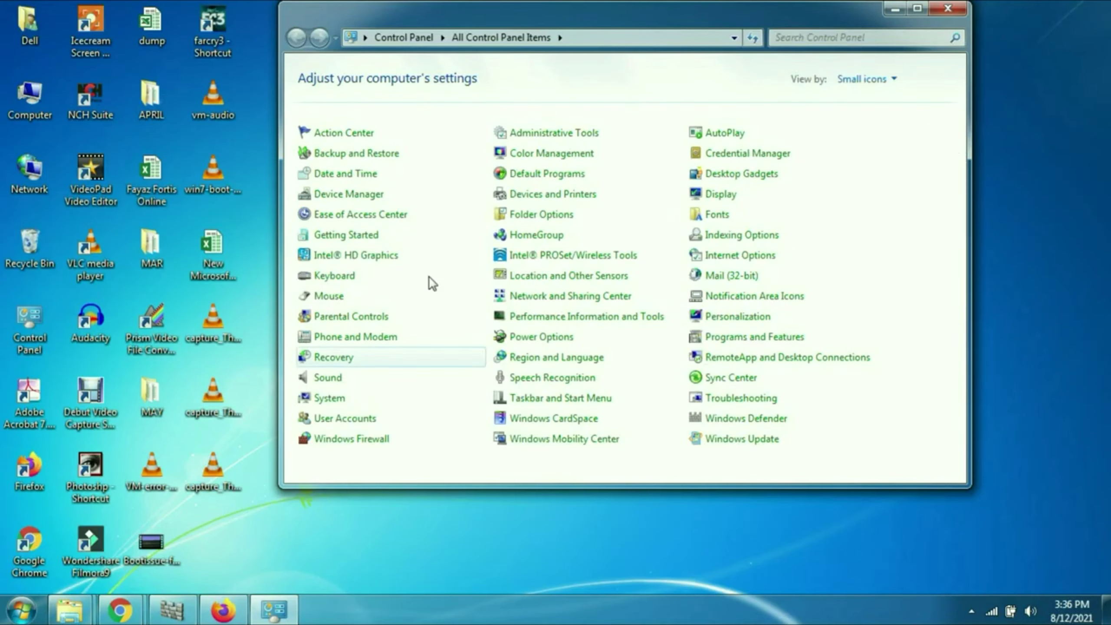
click(918, 8)
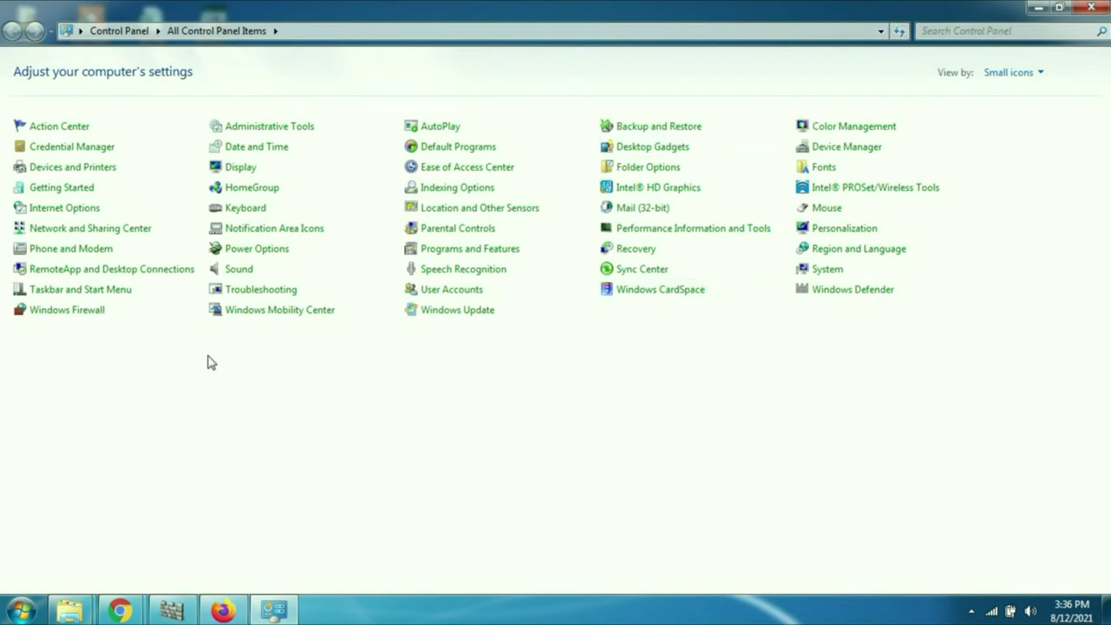
click(74, 208)
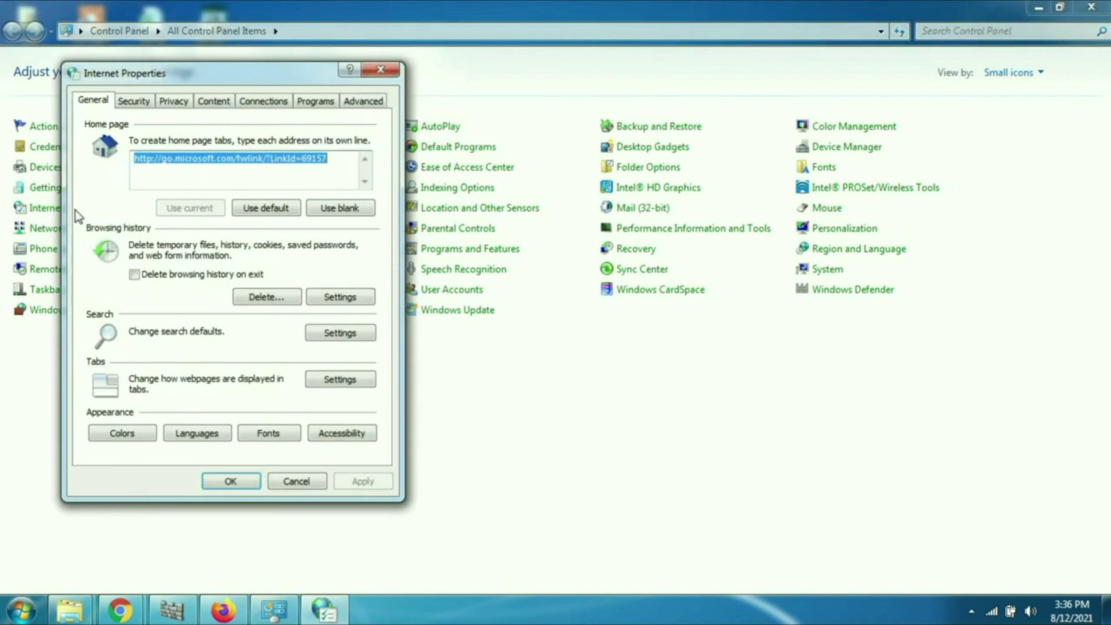
drag(273, 66, 339, 52)
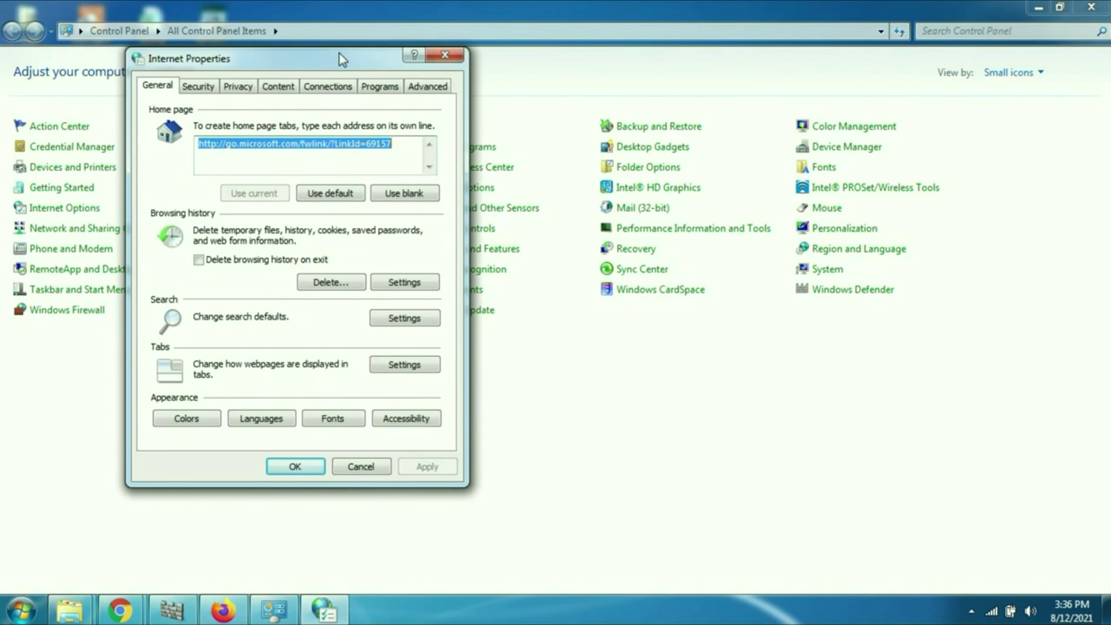
click(425, 93)
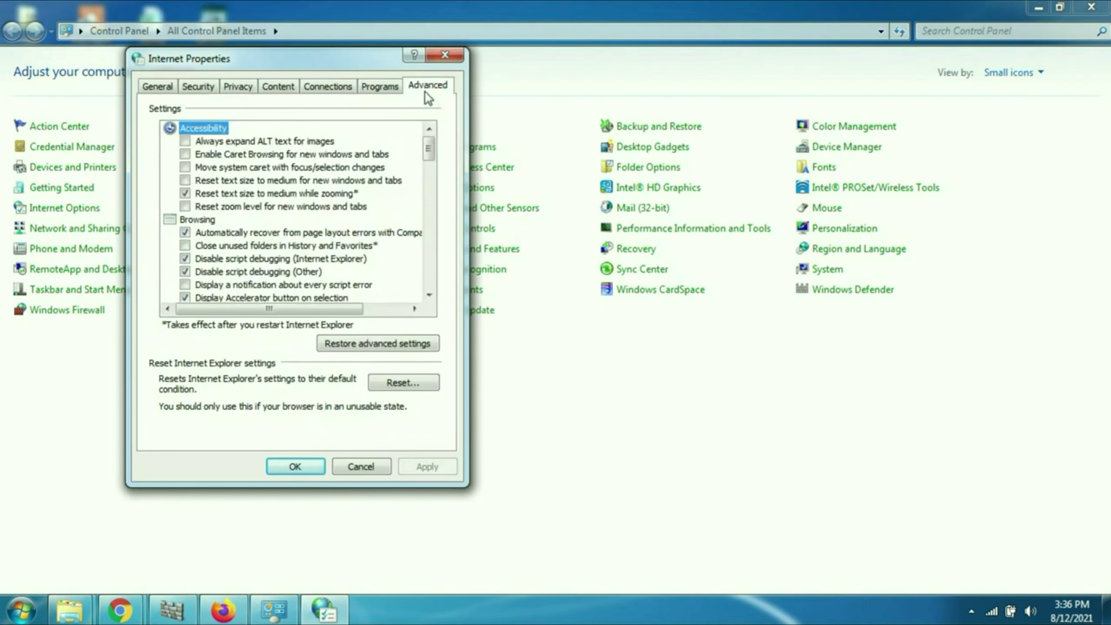
Restore the advanced Internet settings and reset Internet Explorer with the Delete personal settings option enabled
click(345, 346)
click(345, 346)
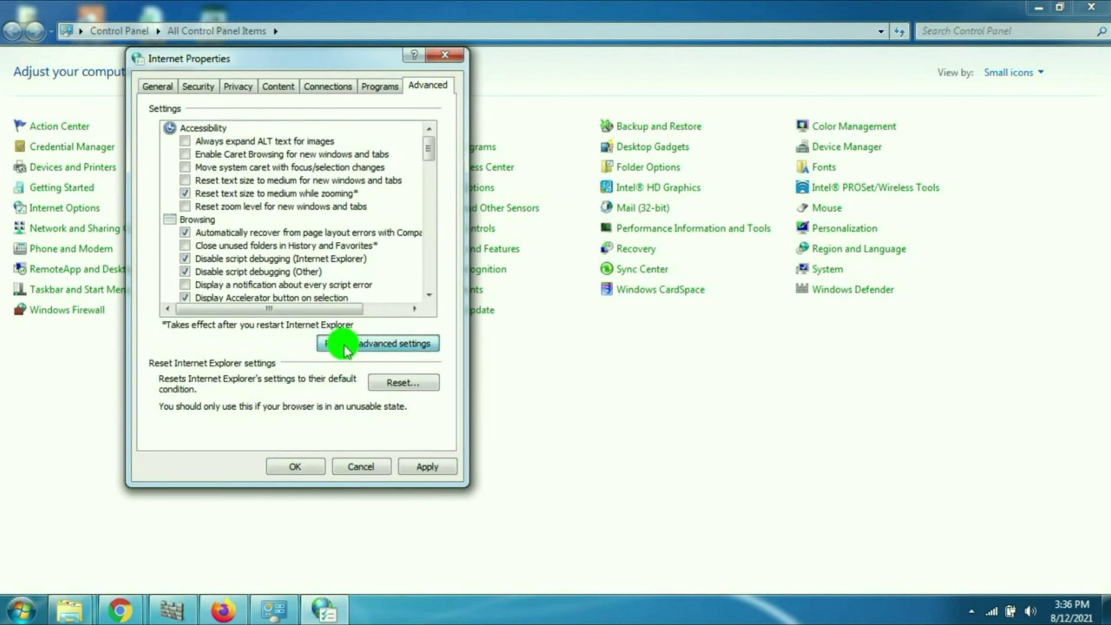
click(396, 384)
click(187, 225)
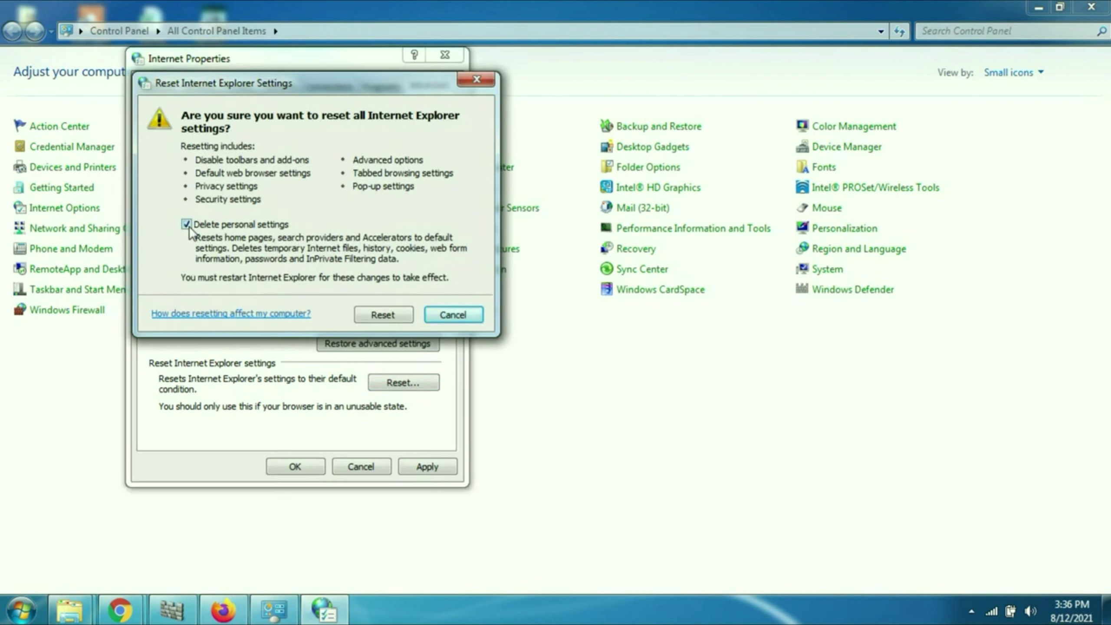
click(381, 315)
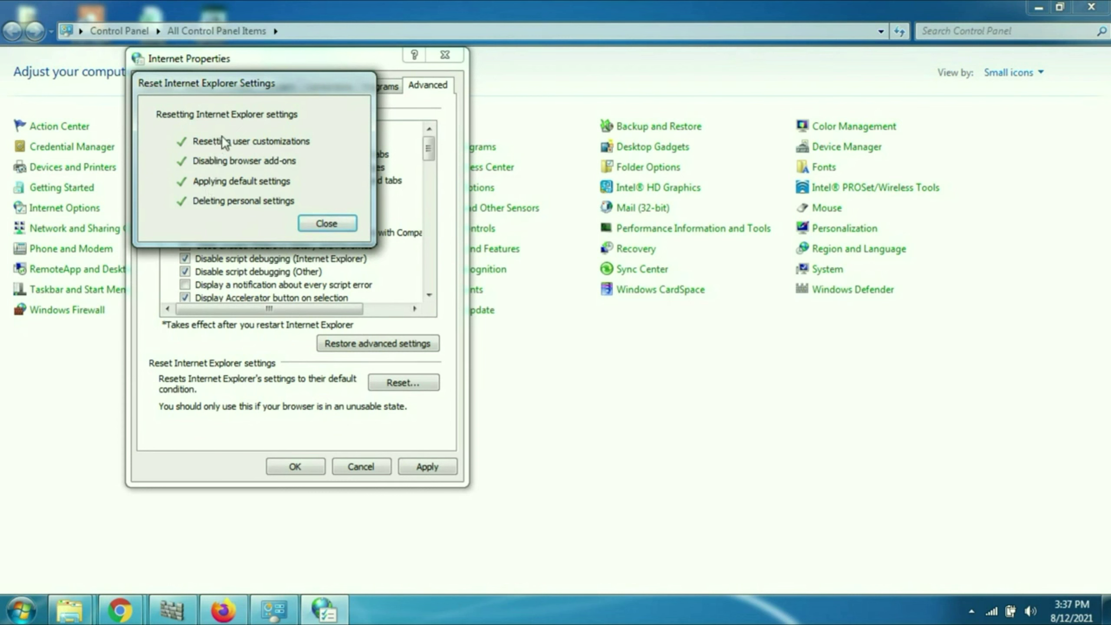
click(323, 223)
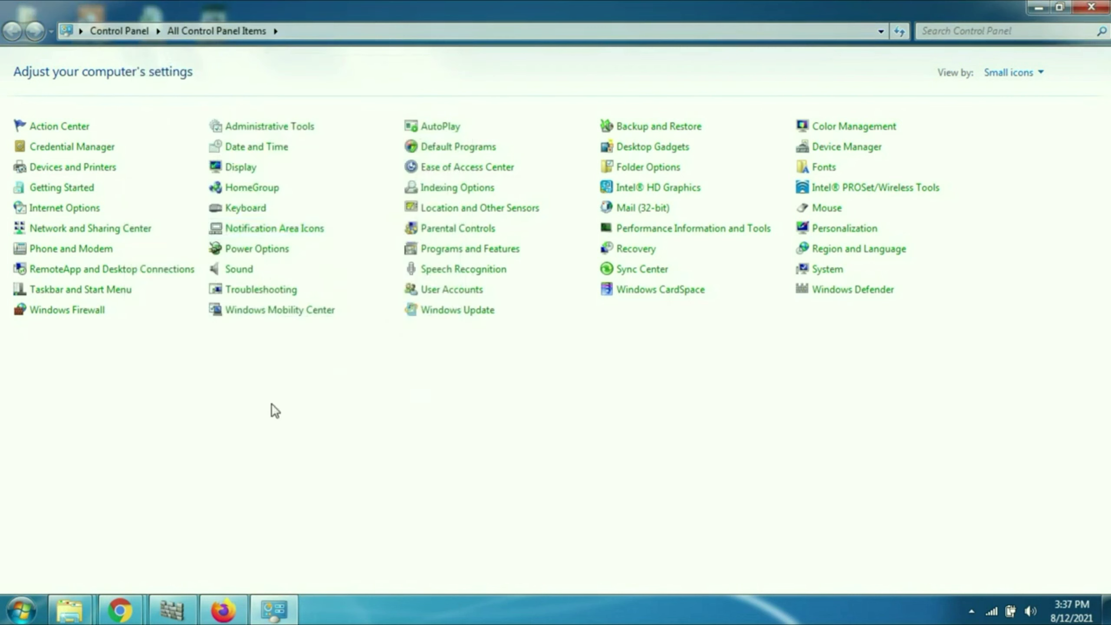
Close the Control Panel and open a cmd window, moving it towards the middle of the desktop
click(1101, 5)
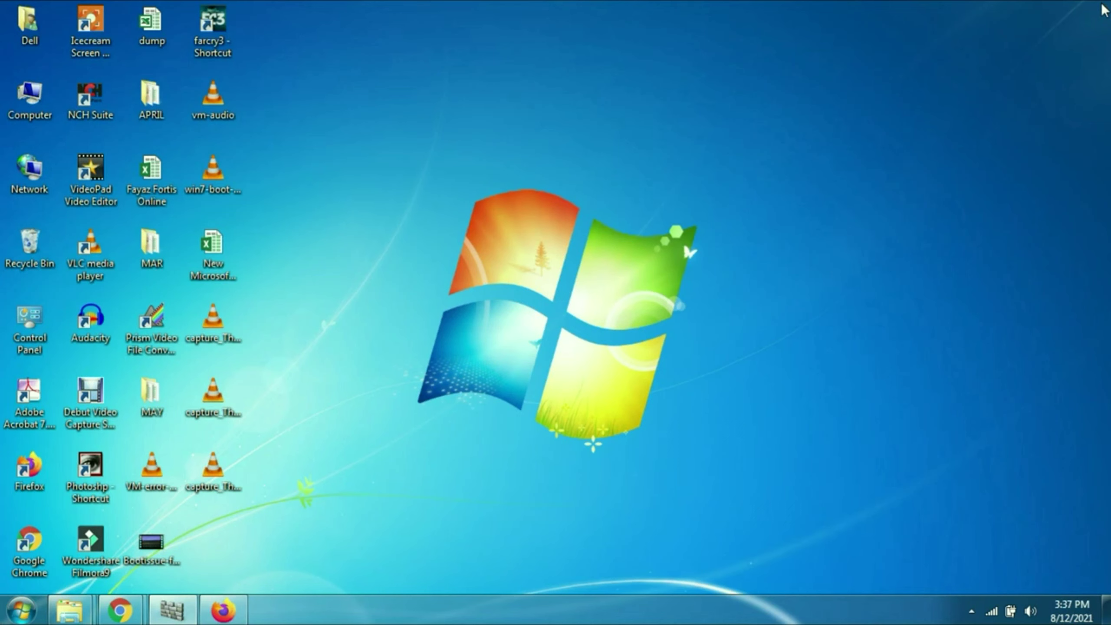
click(795, 44)
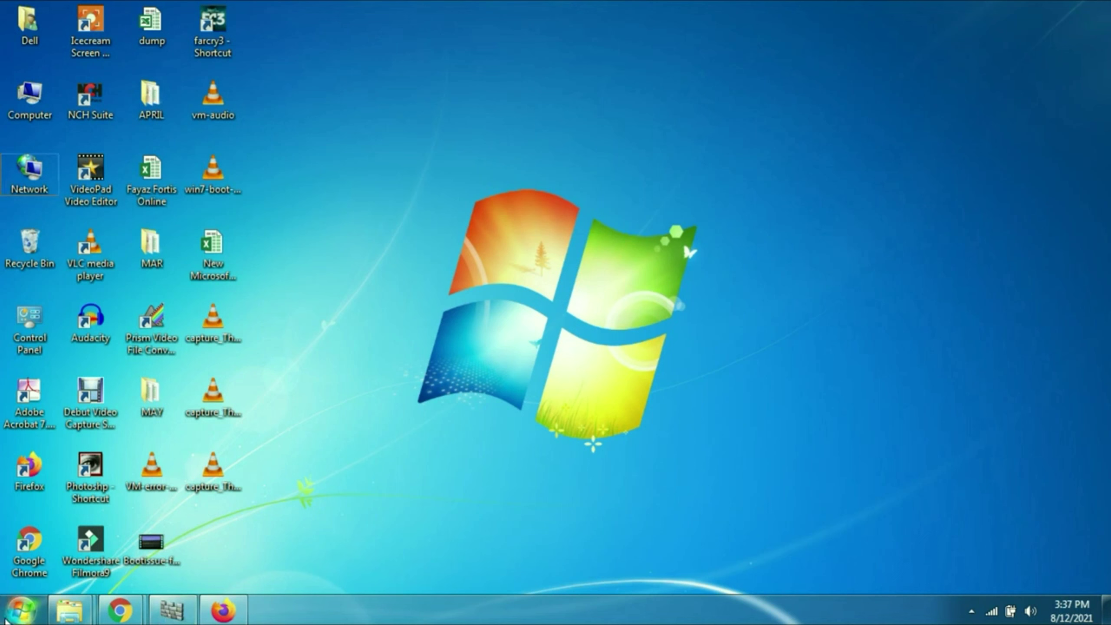
click(21, 611)
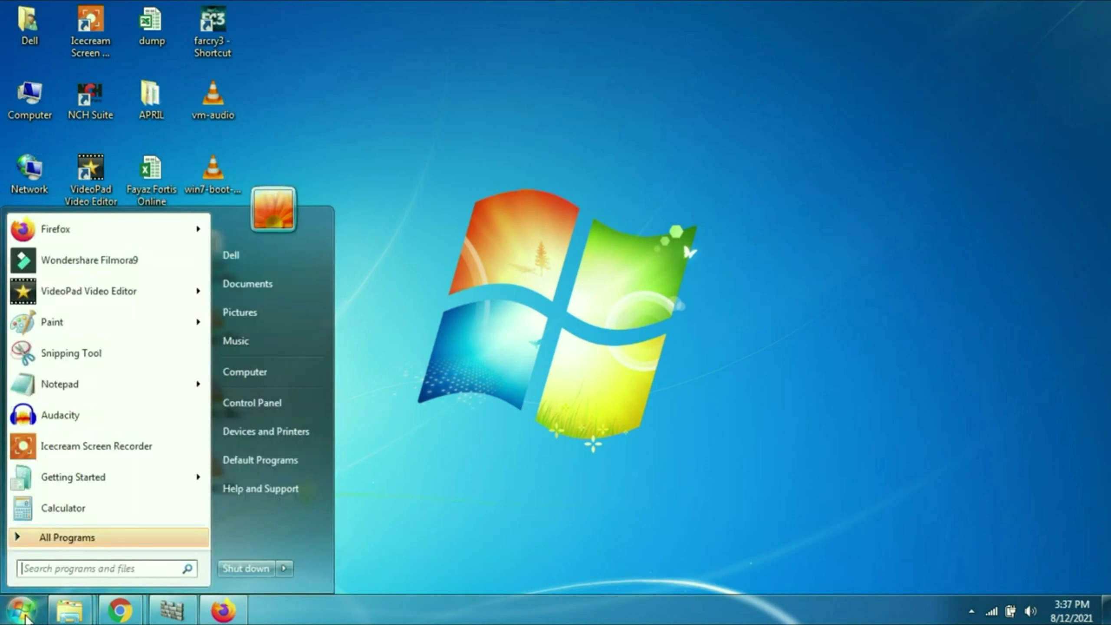
text(cmd)
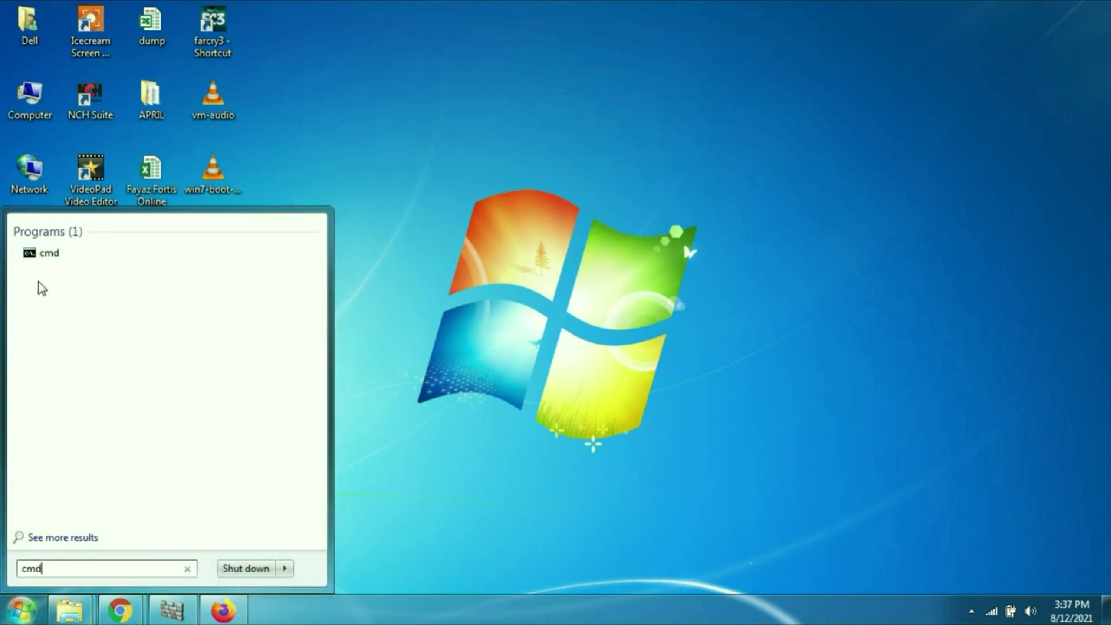
click(51, 256)
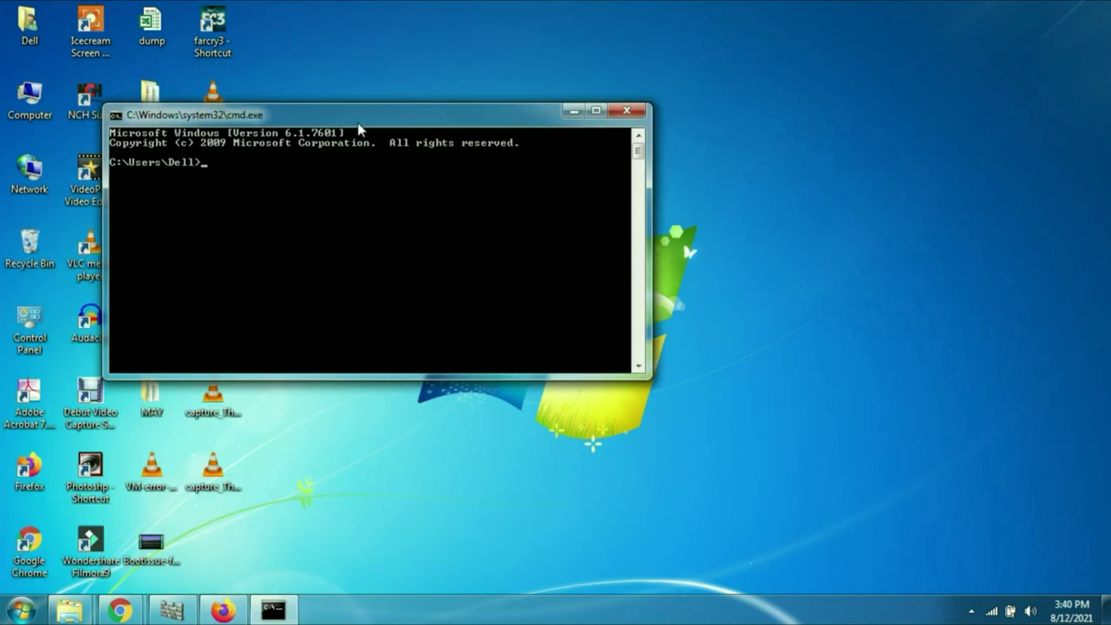
drag(359, 126, 502, 150)
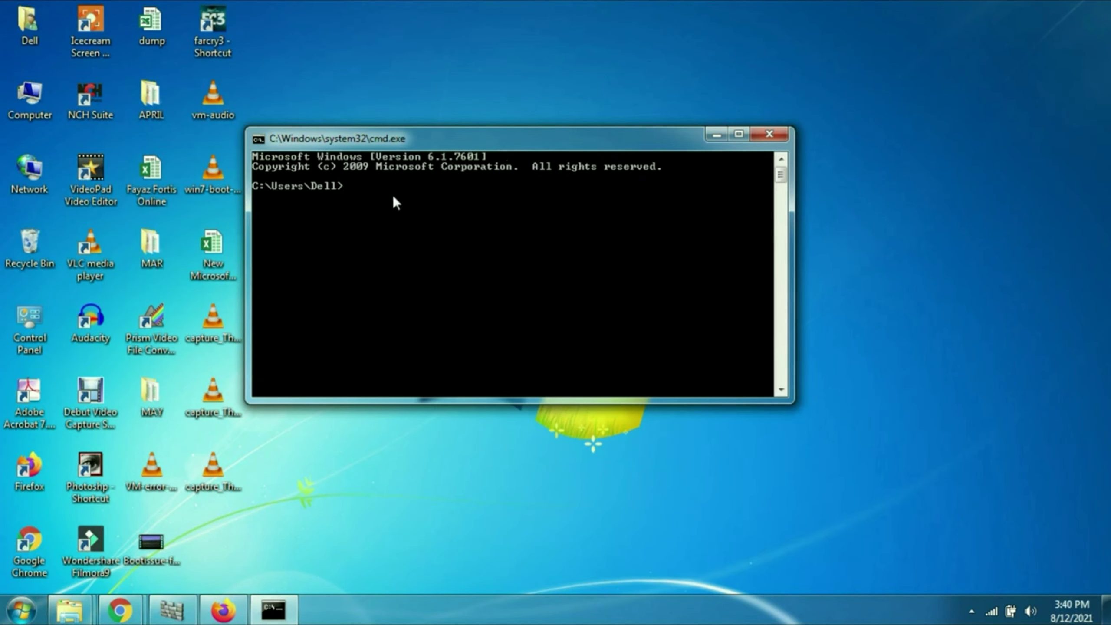
Release the current IP configuration by running ipconfig/release at the command prompt
text(ipconfig)
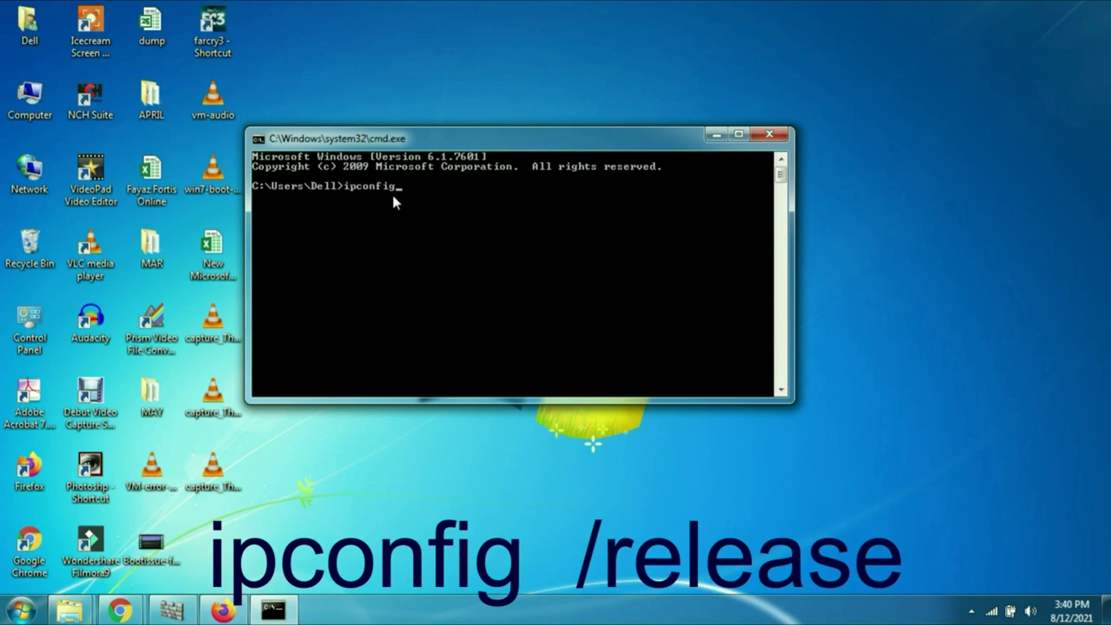
text(/release)
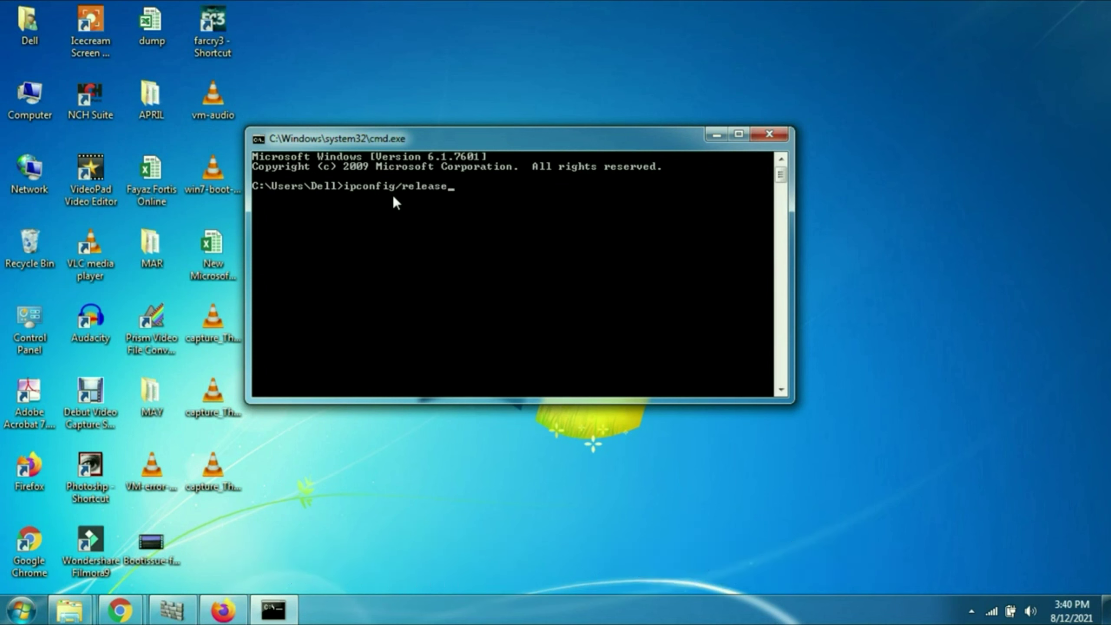
key(Return)
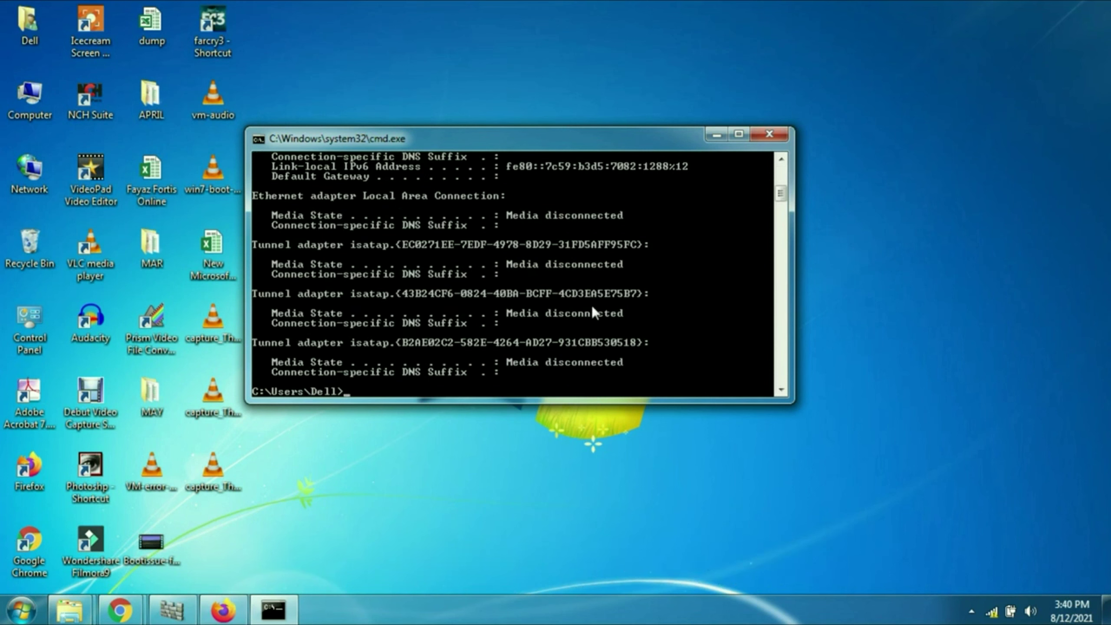
Renew the IP configuration by running ipconfig/renew twice, and close the command prompt window
text(i)
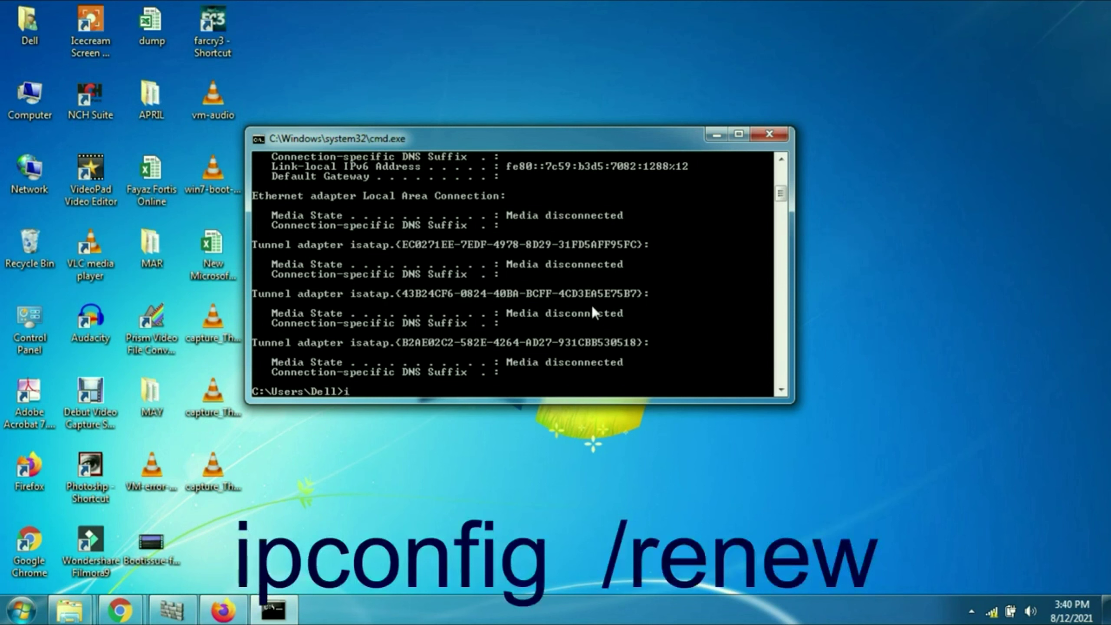
text(pconfig/renew)
key(Return)
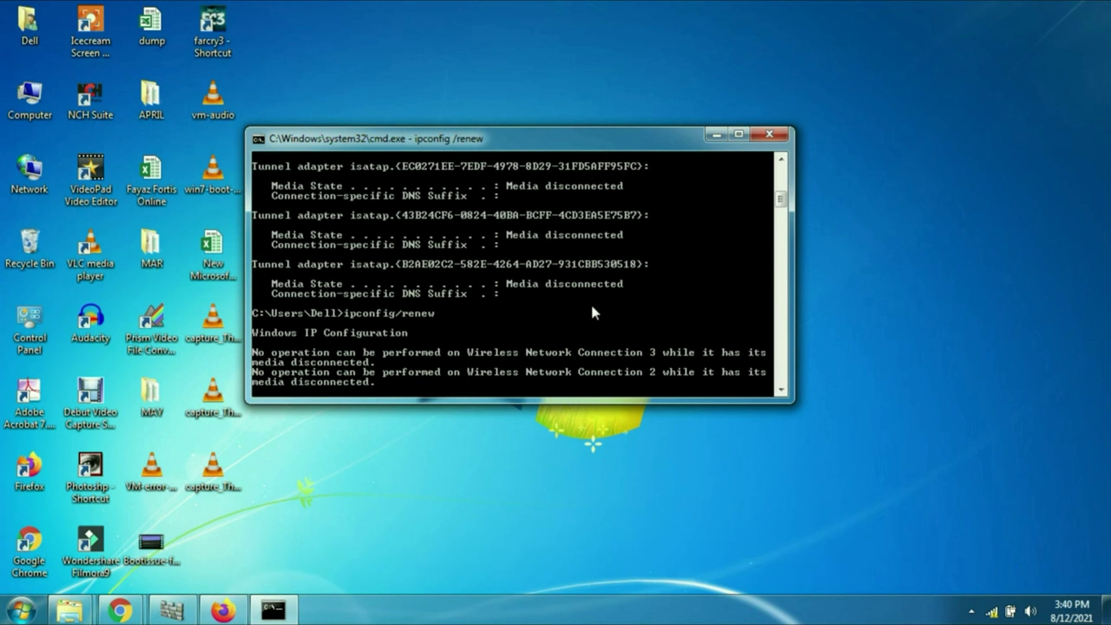
key(Up)
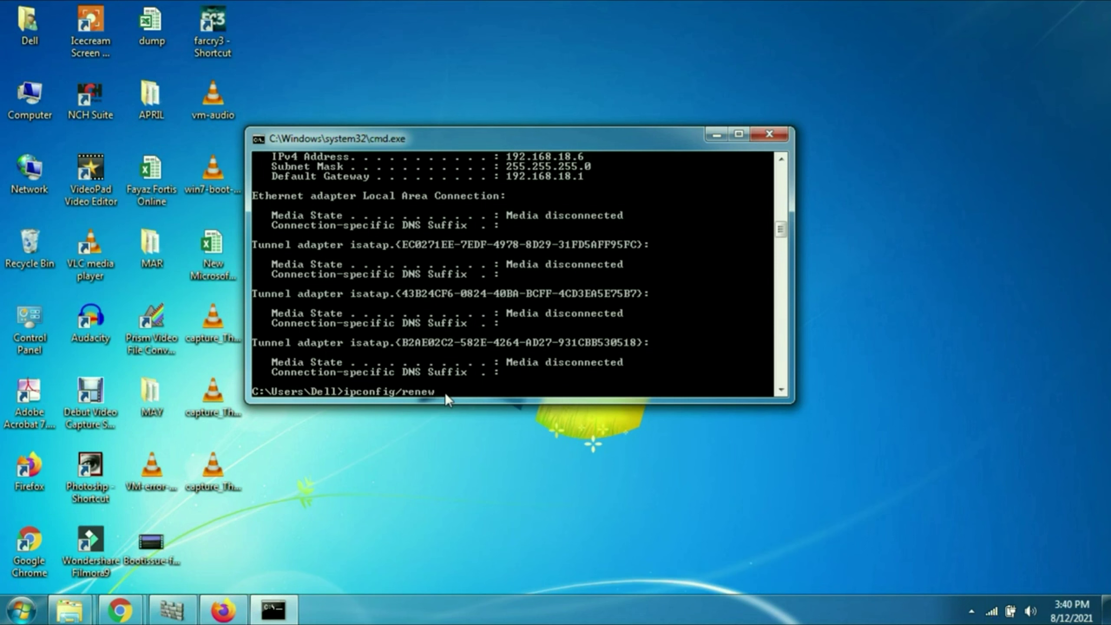
key(Return)
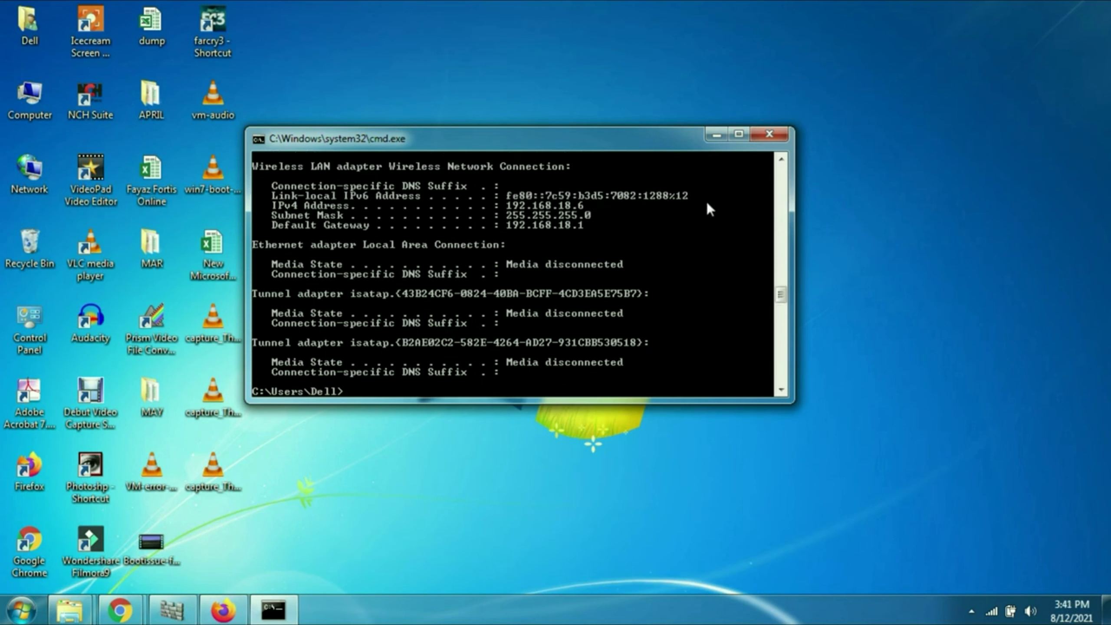
click(770, 133)
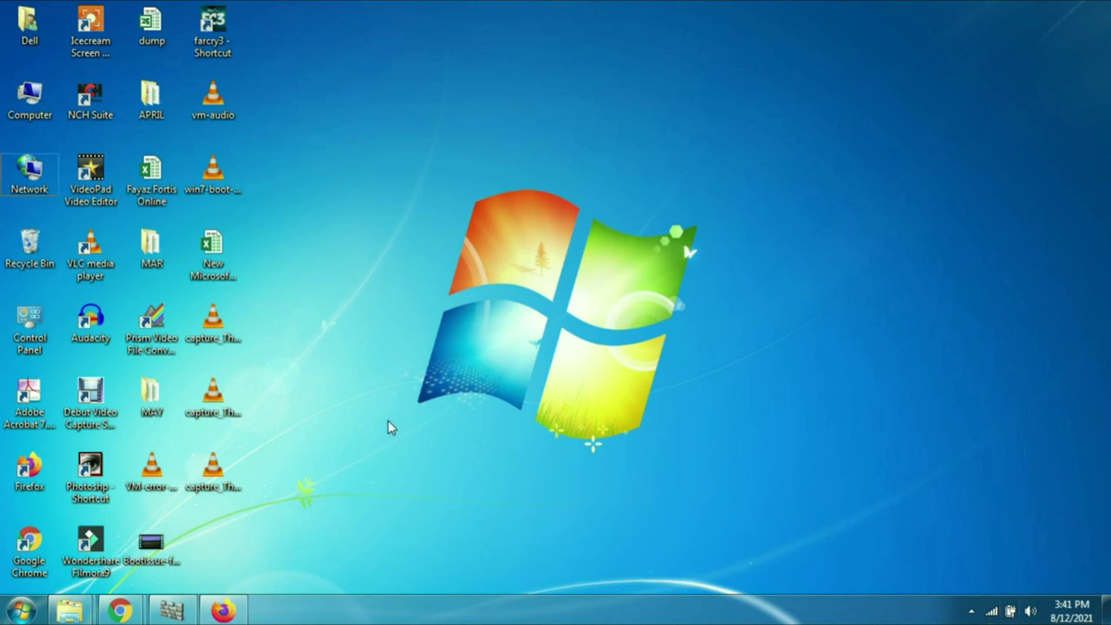
key(super+r)
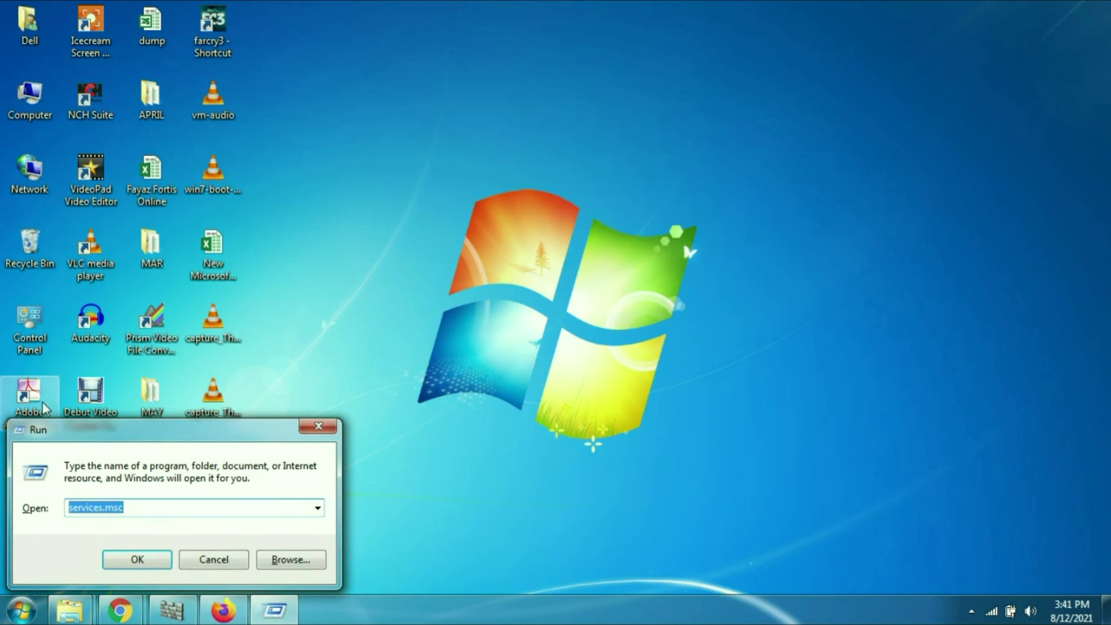
drag(117, 446, 367, 313)
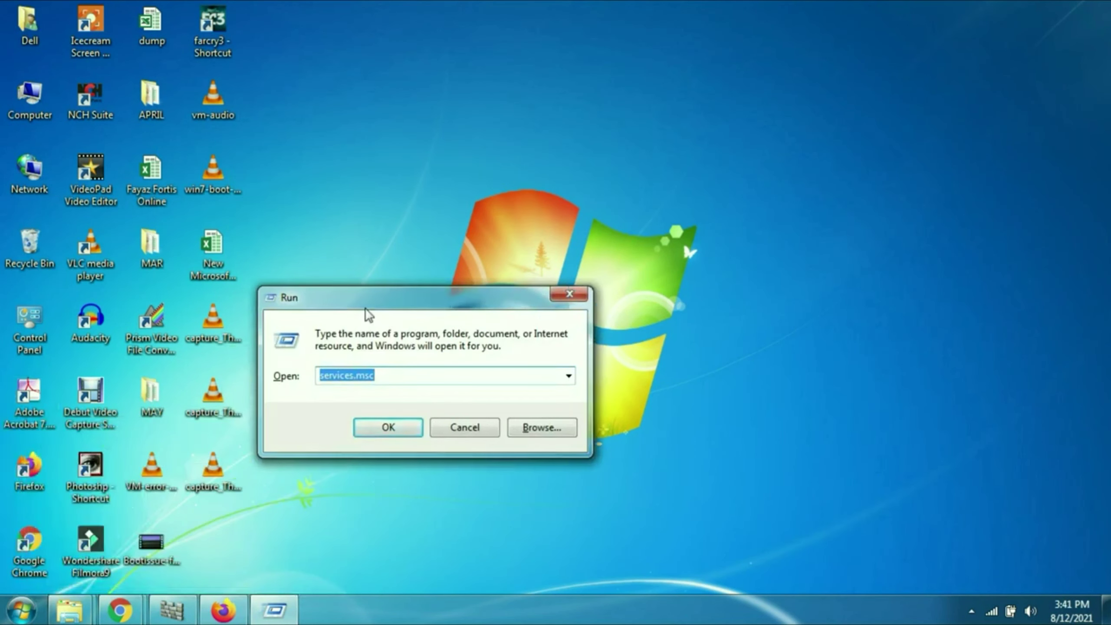
click(397, 374)
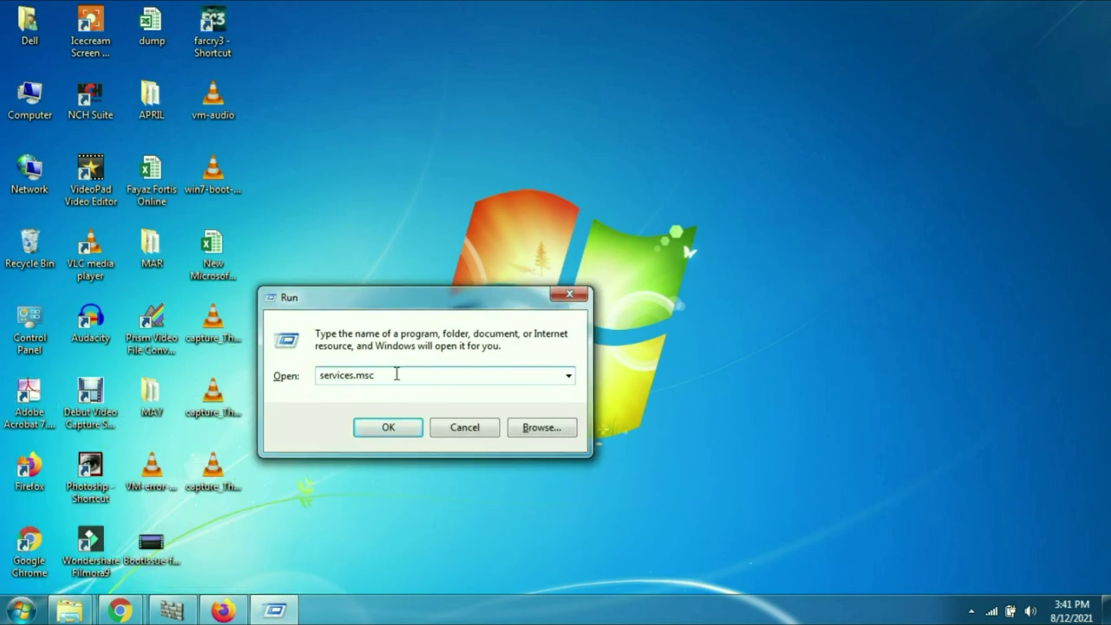
click(570, 294)
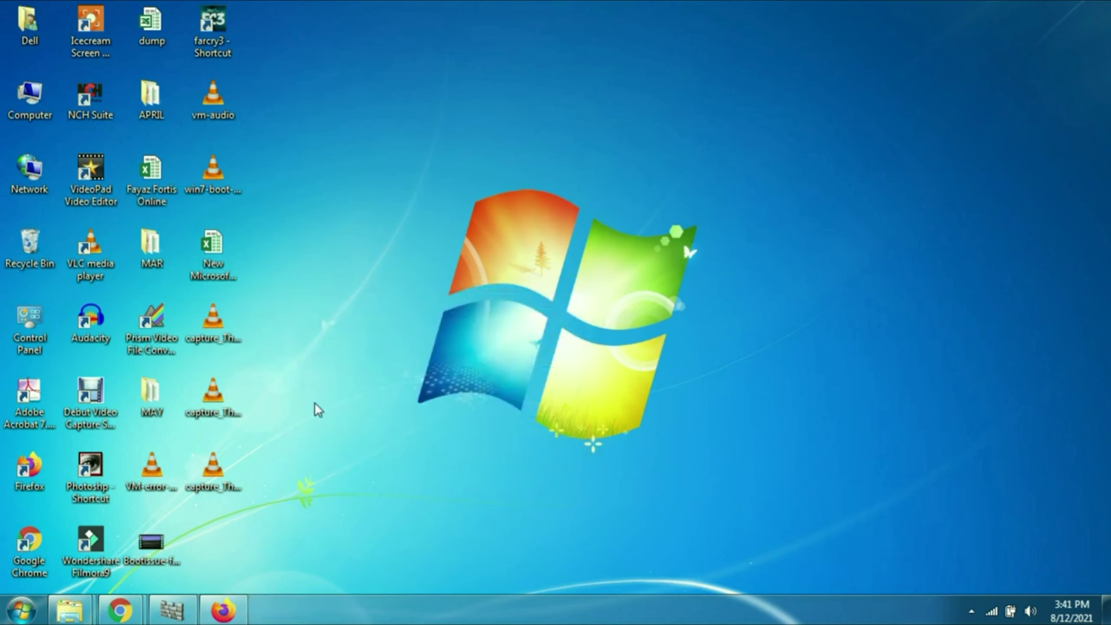
Find Run through the Start search, launch services.msc, and maximize the Services window, dismissing the Wi-Fi notification
click(20, 611)
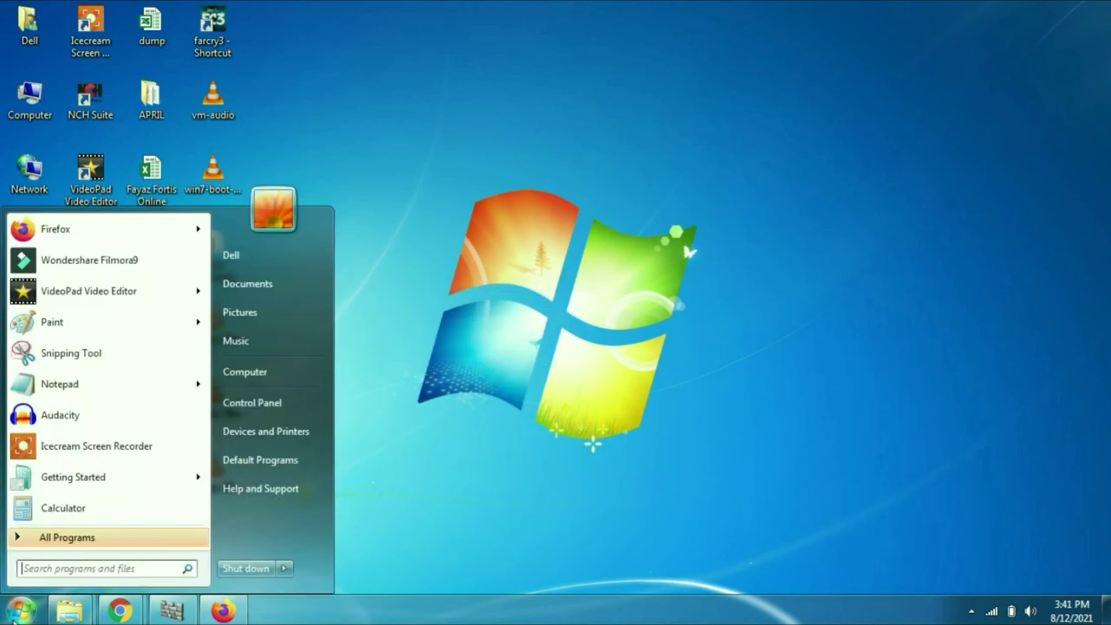
text(run)
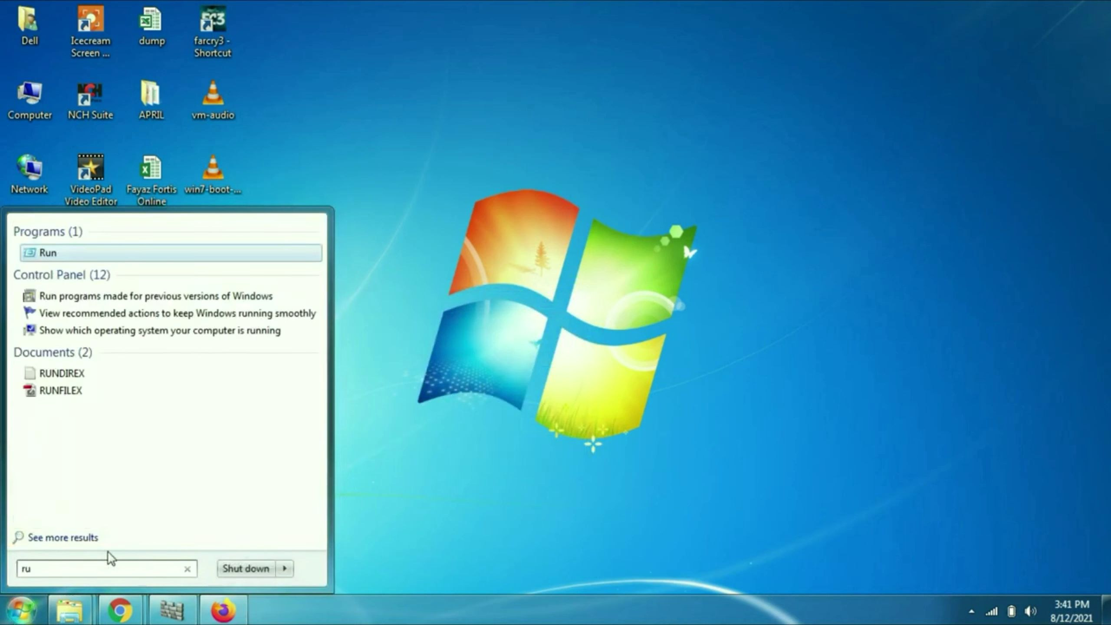
click(47, 253)
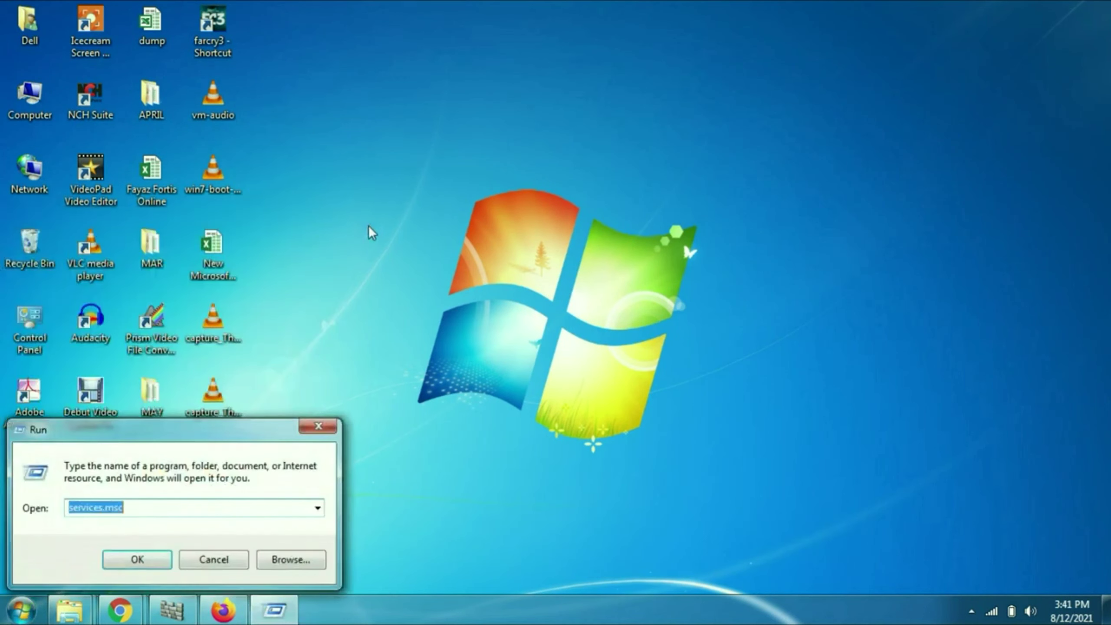
drag(177, 433, 482, 219)
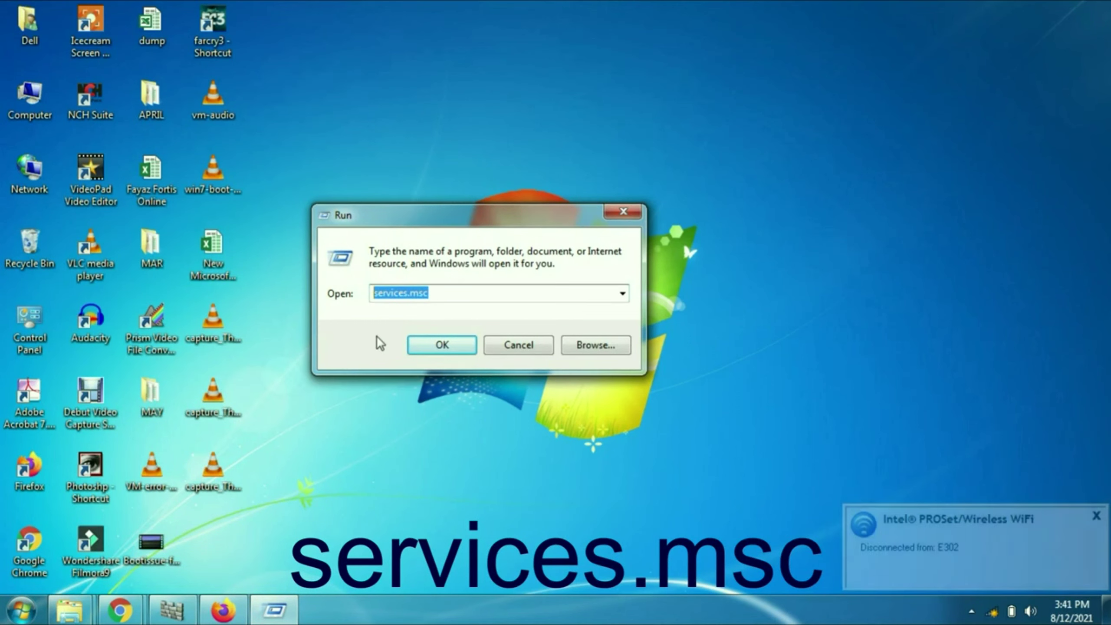
click(443, 345)
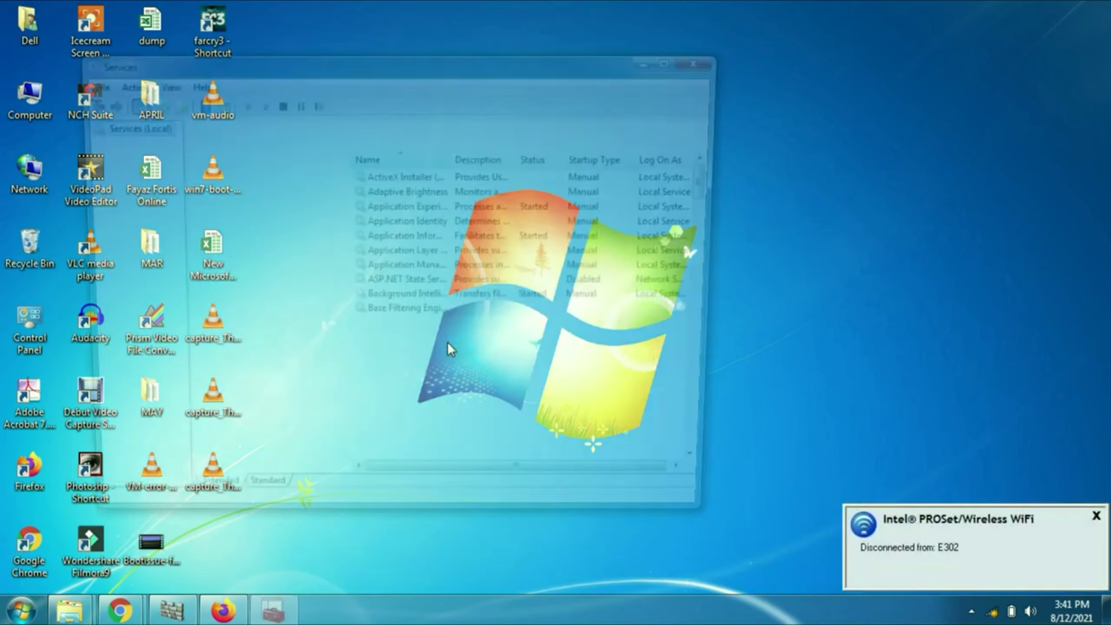
click(676, 58)
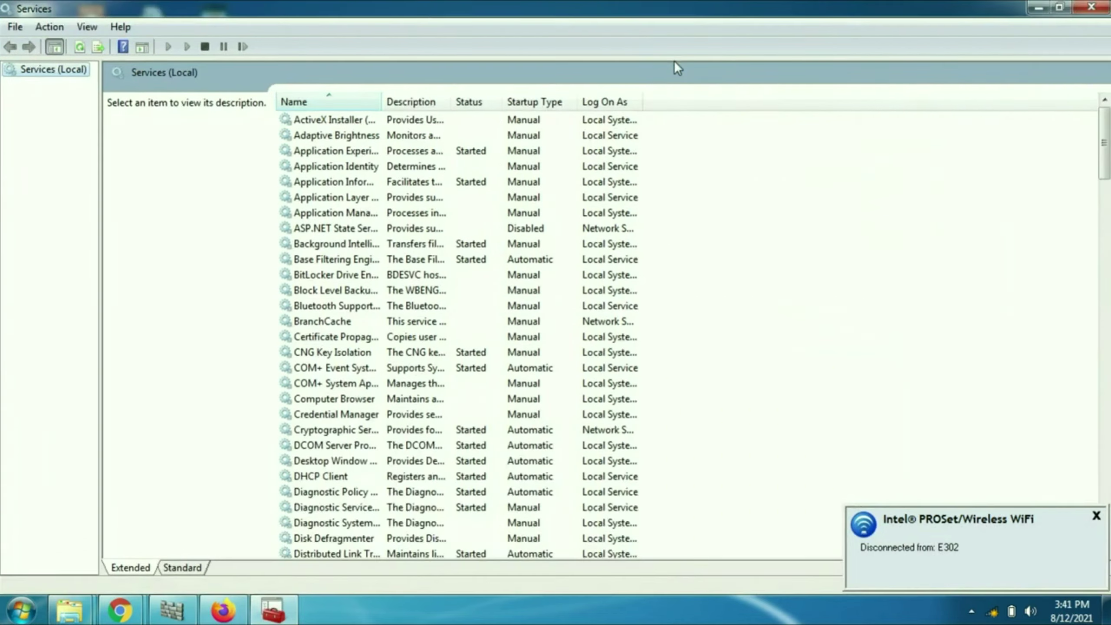
click(1097, 516)
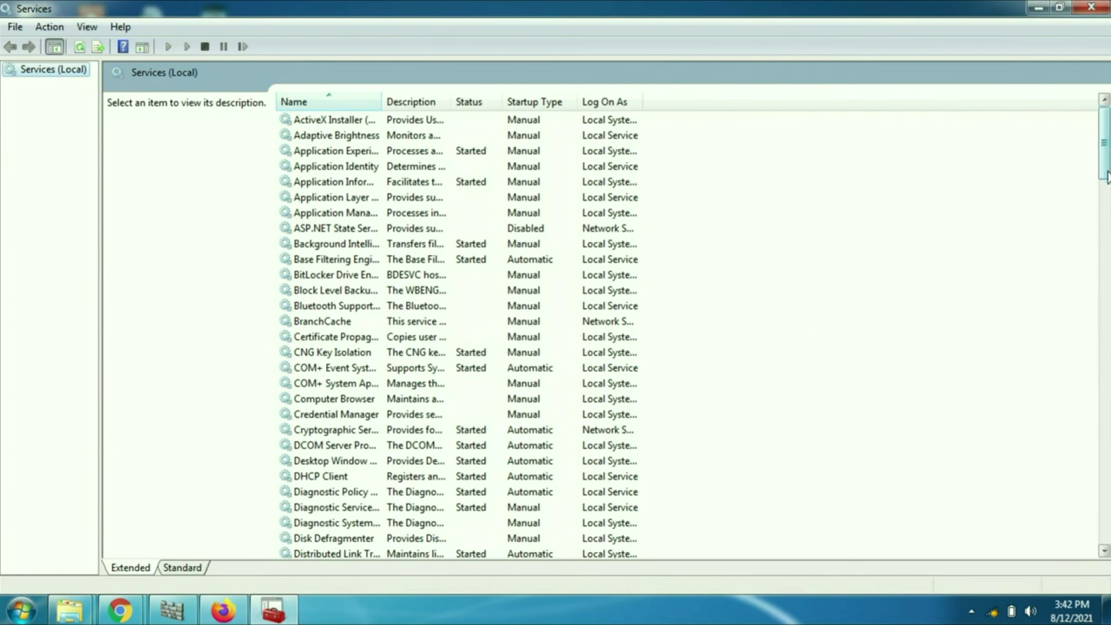
Widen the Name column of the services list and open the properties of the WLAN AutoConfig service
drag(1105, 145, 1105, 509)
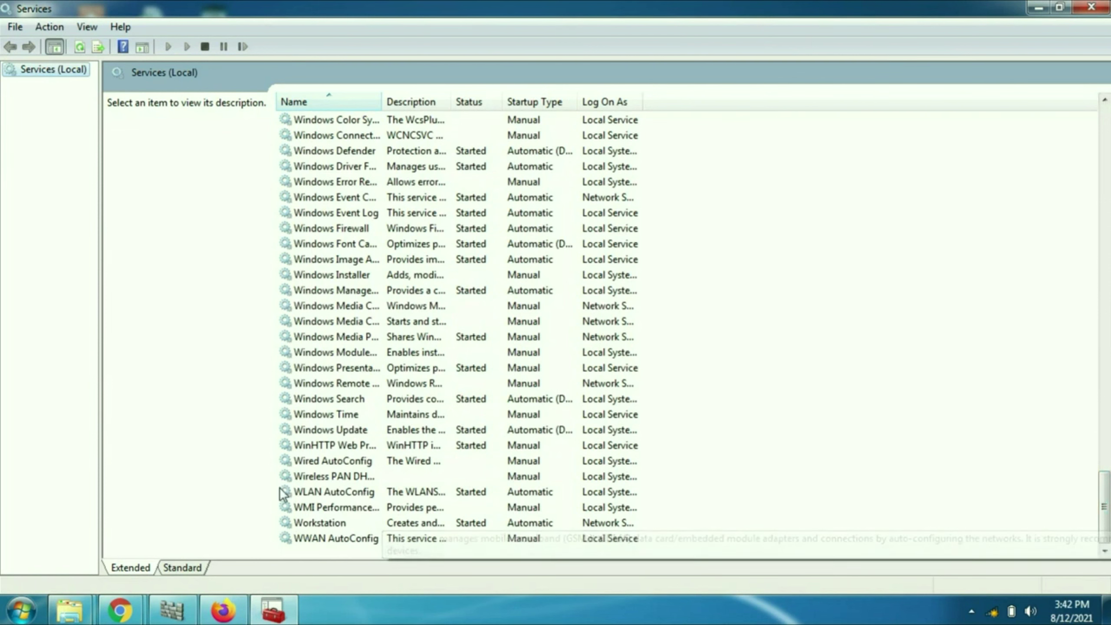
click(349, 496)
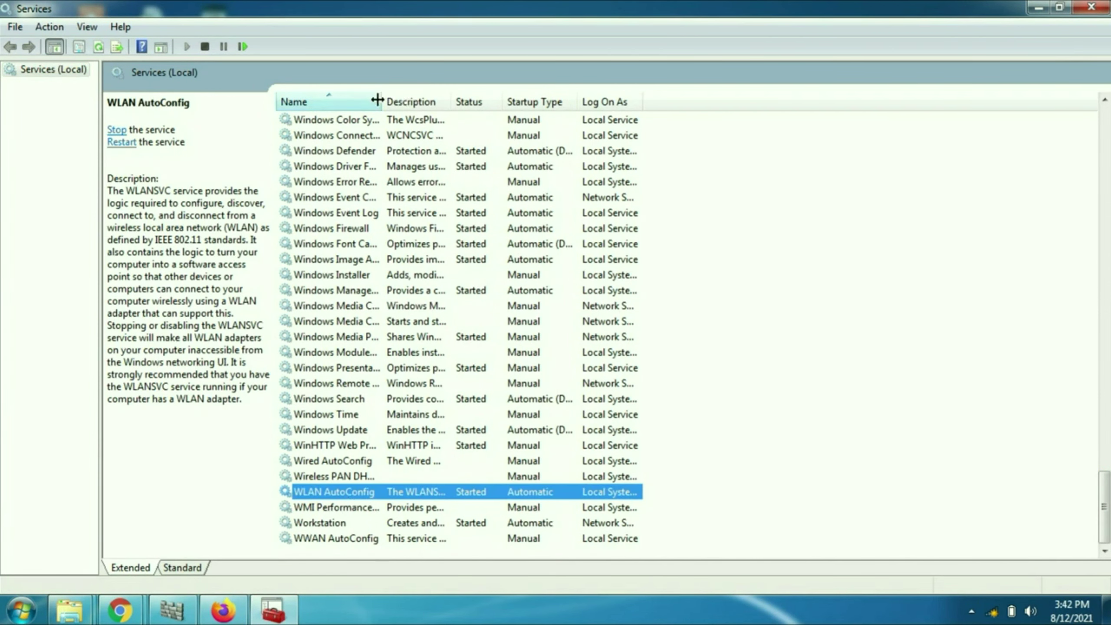
drag(382, 101, 477, 100)
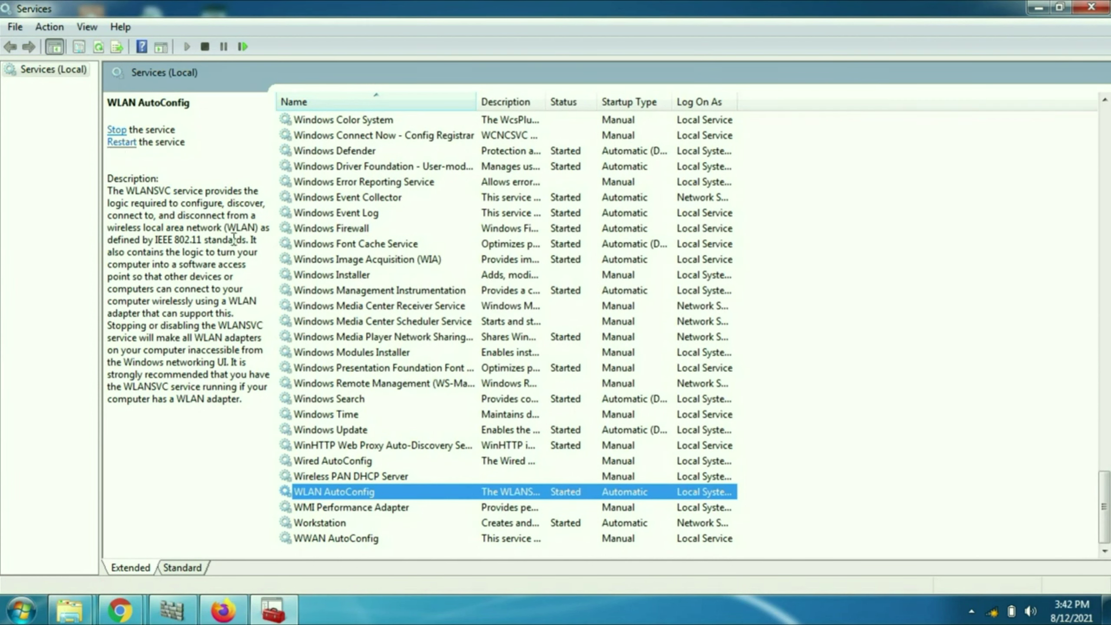
right_click(333, 492)
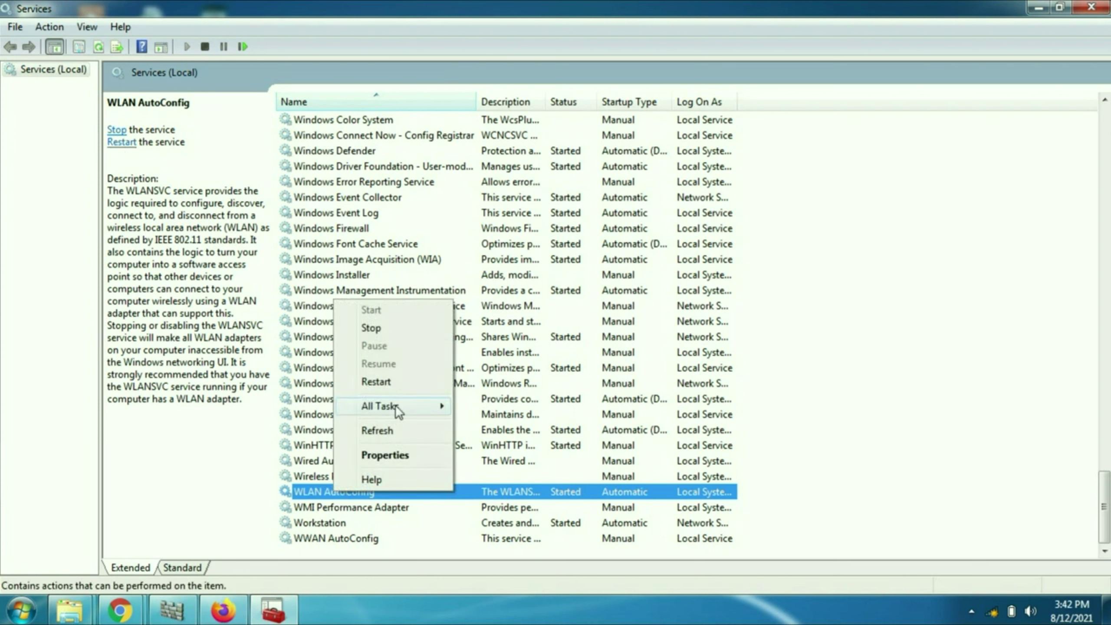
click(380, 451)
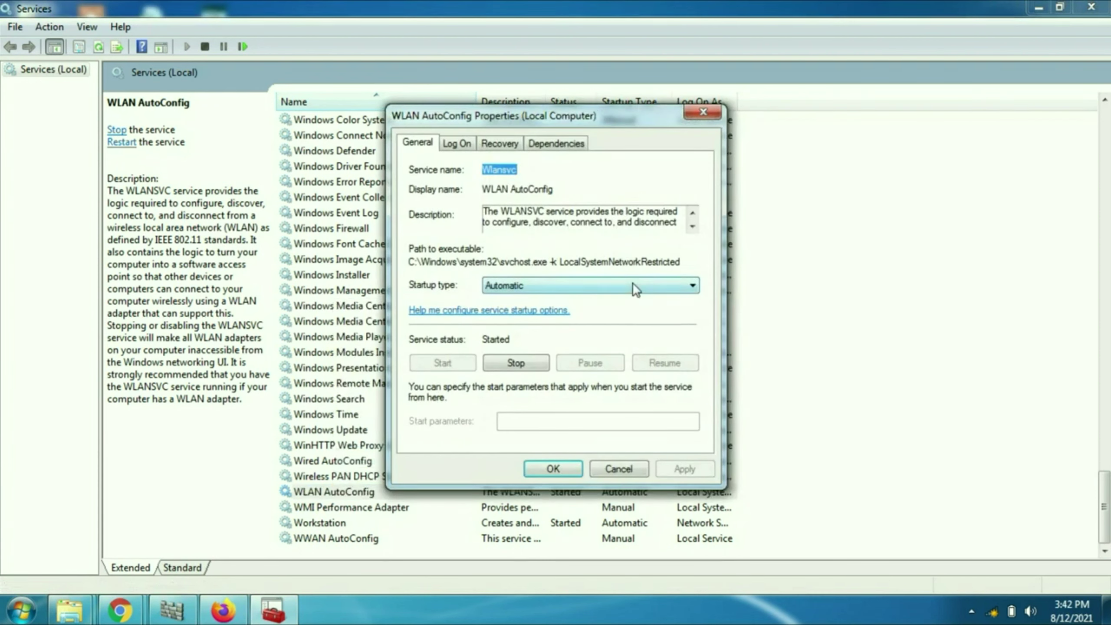
Check the startup type choices, leaving Automatic selected, and stop the WLAN AutoConfig service
click(674, 287)
click(678, 285)
click(512, 365)
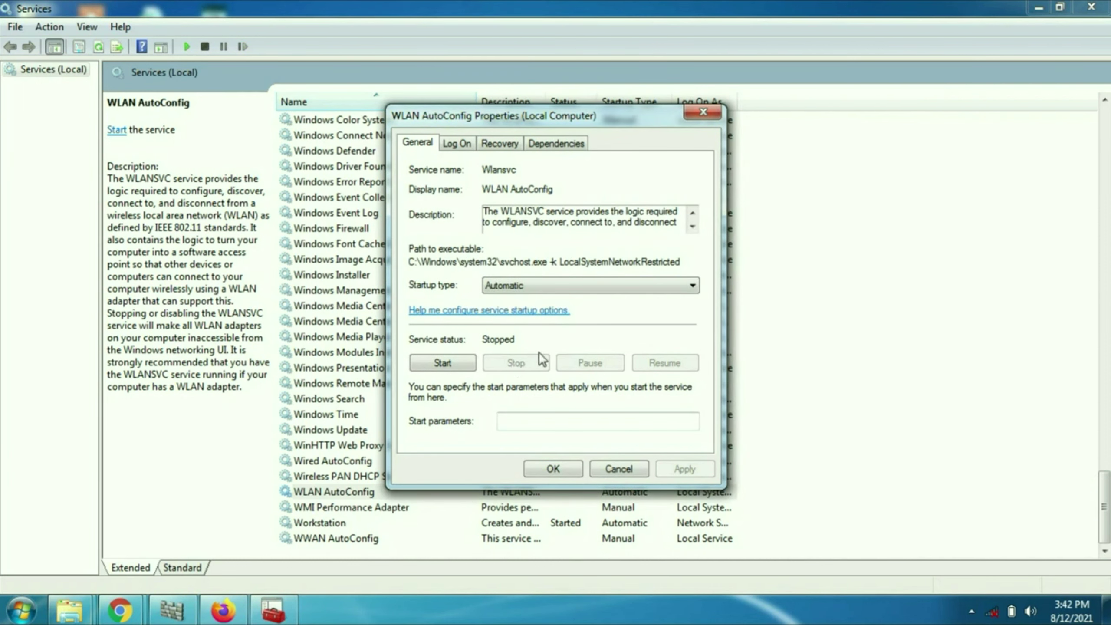
Keep the Automatic startup type, start the WLAN AutoConfig service again, confirm its properties, and close the Services window
click(598, 287)
click(596, 286)
click(447, 366)
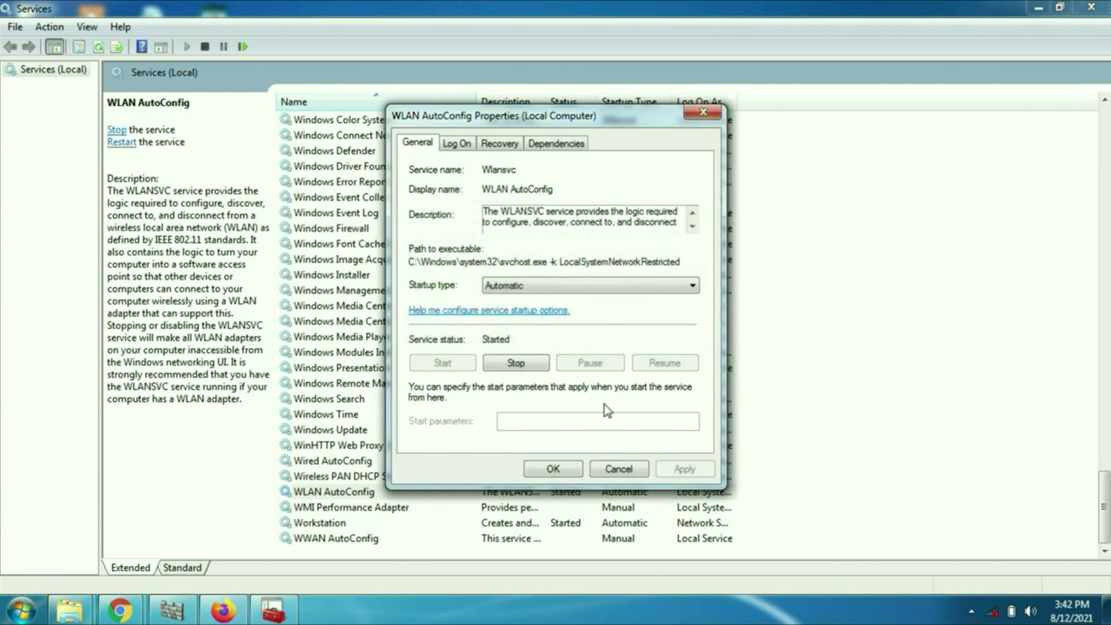
click(552, 469)
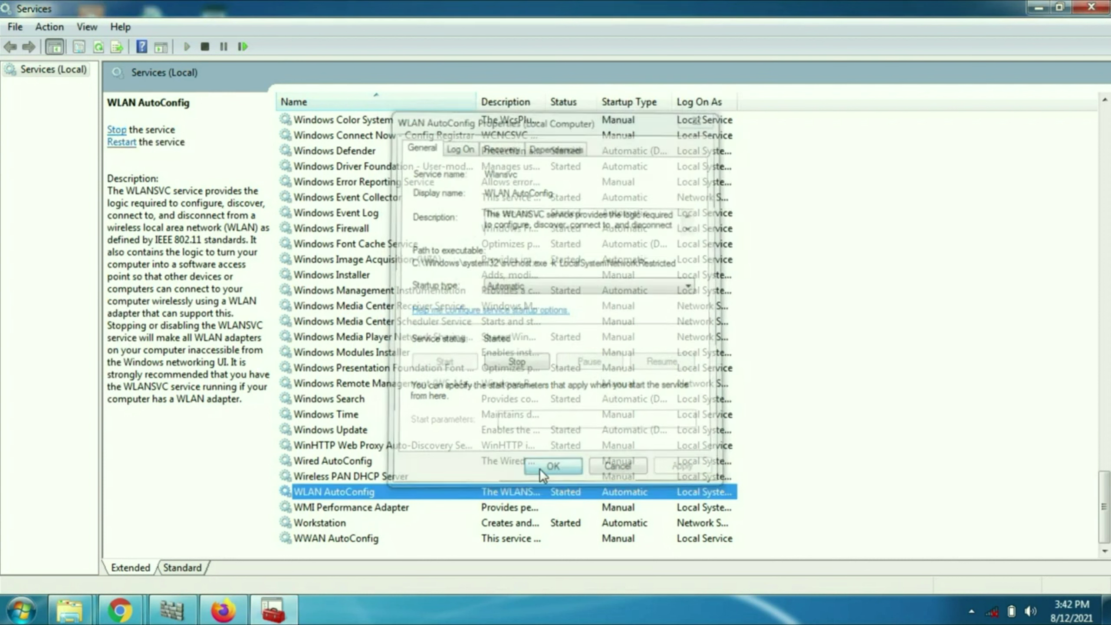
click(1092, 7)
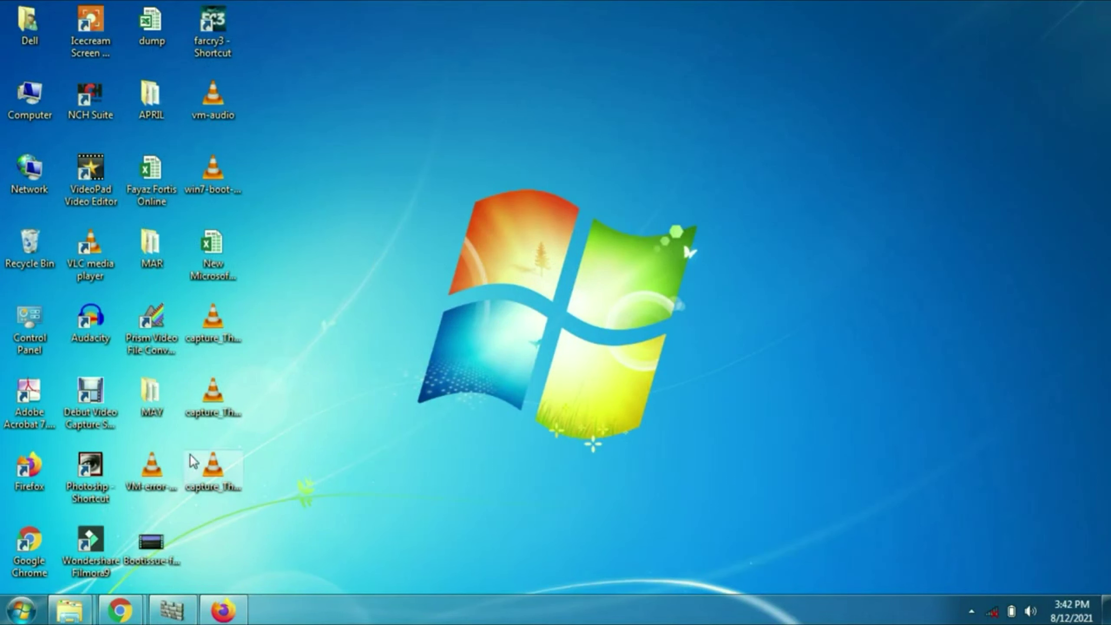
Open Device Manager from Control Panel in a maximized window and inspect the Intel(R) Centrino(R) Advanced-N 6205 under Network adapters
click(19, 613)
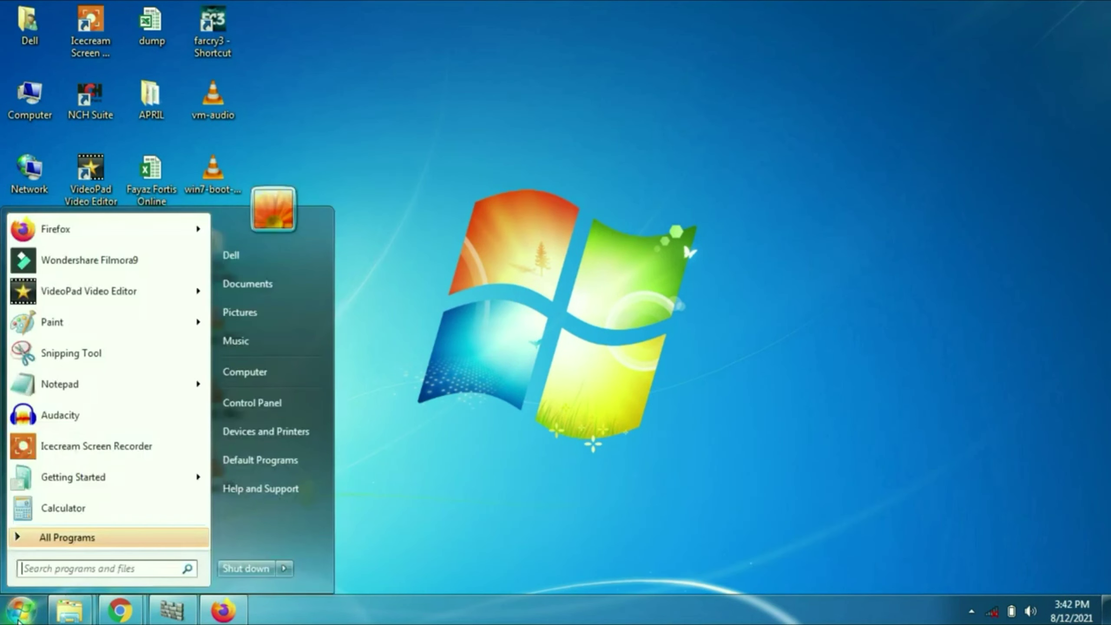
click(278, 406)
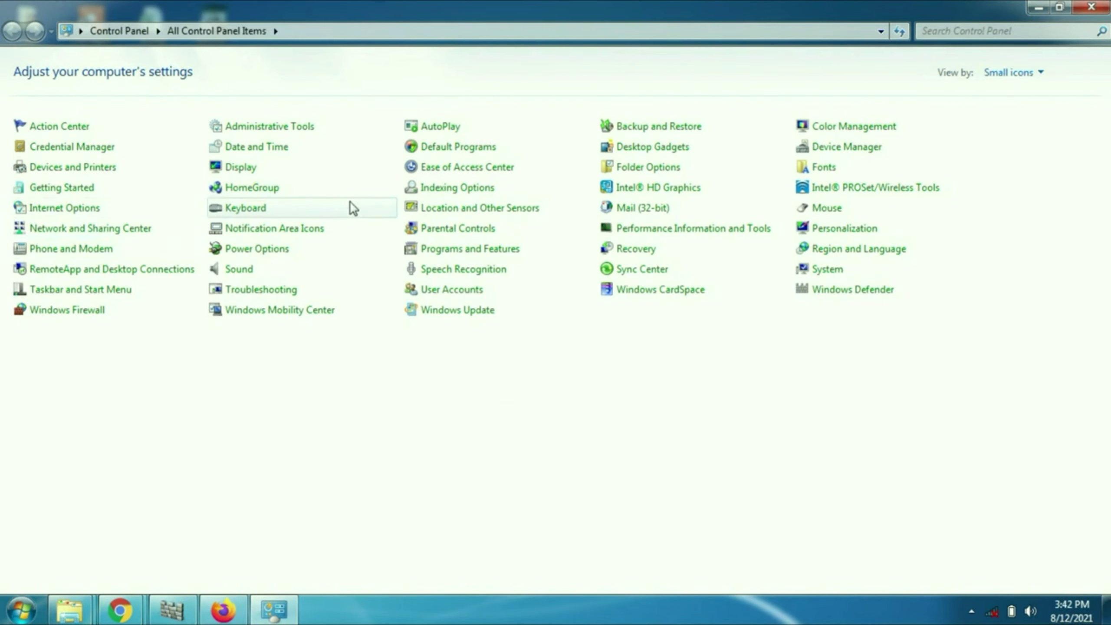
click(865, 156)
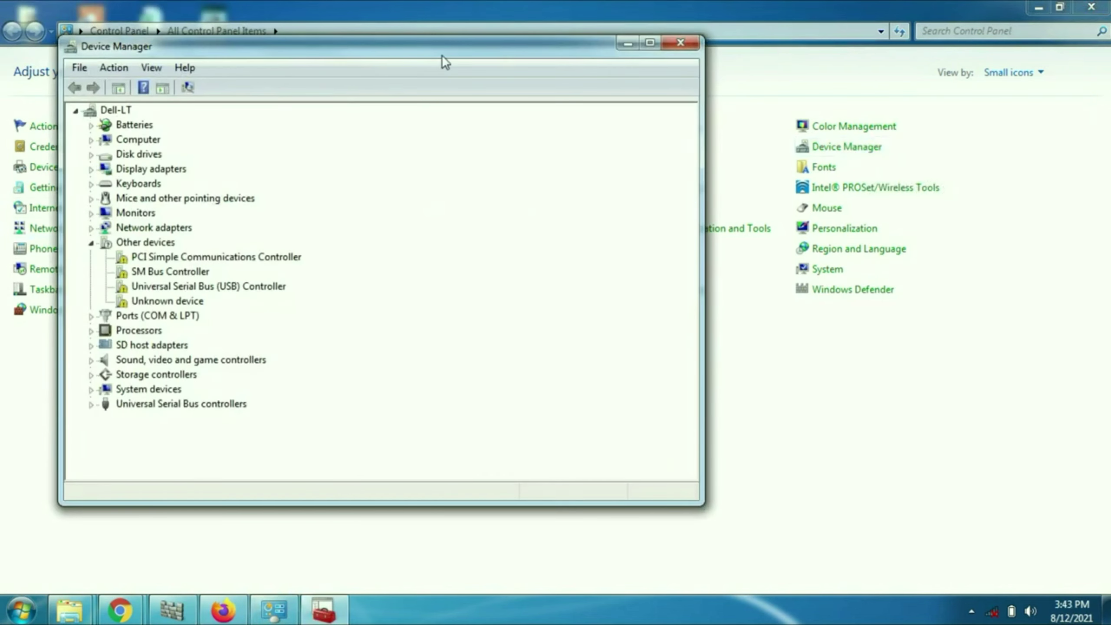
double_click(443, 56)
click(26, 187)
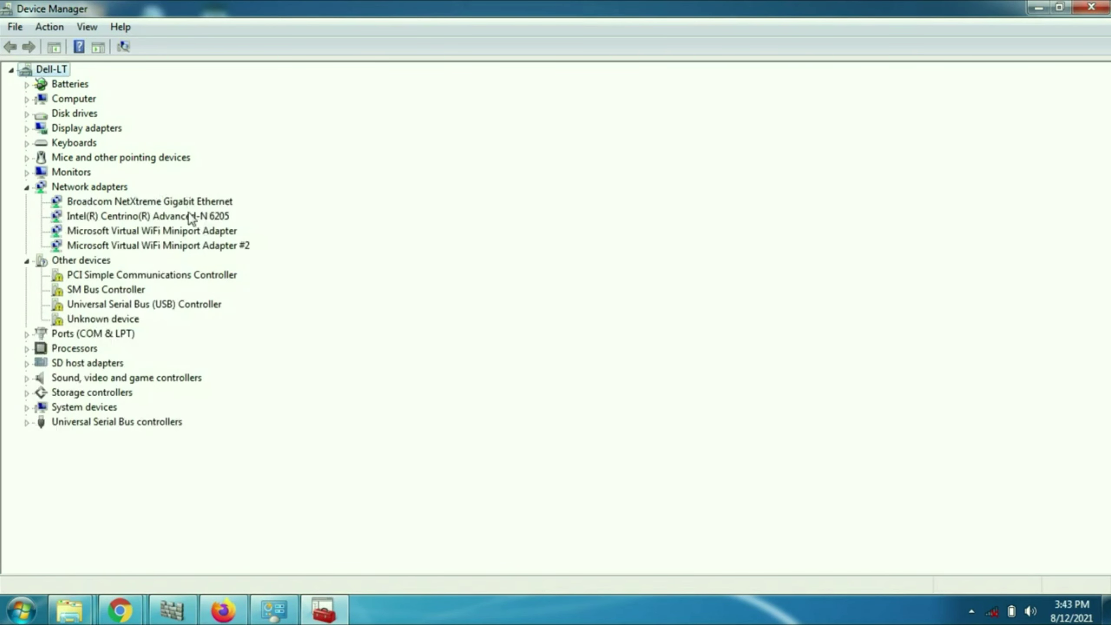
click(220, 221)
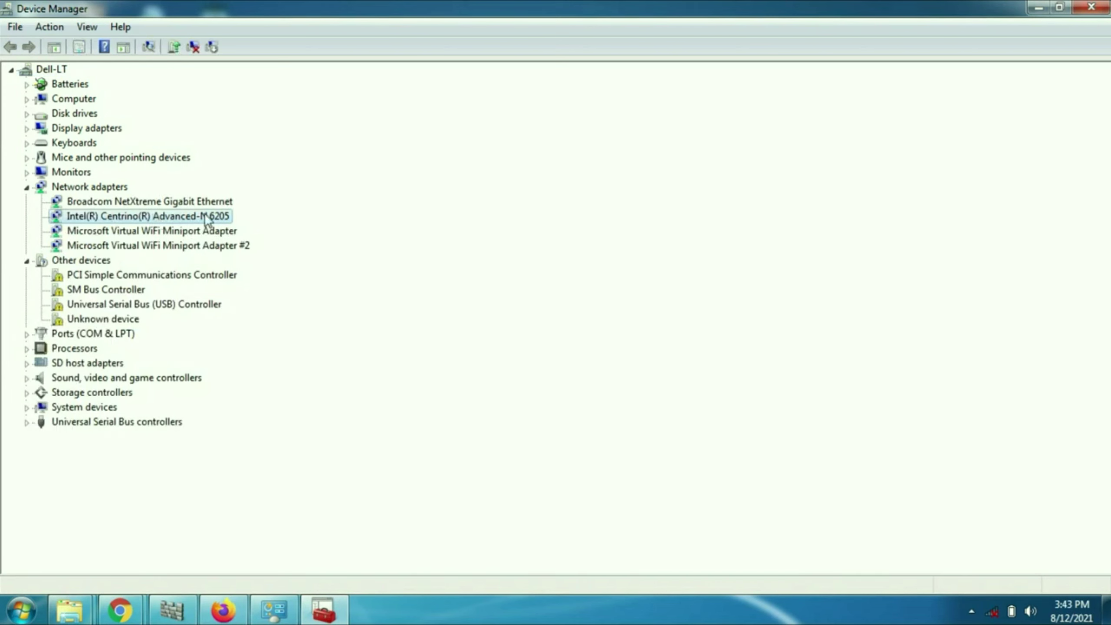
Compare Device Manager's network adapters with the "wifi driver missing" example image in Chrome, dismissing the Wi-Fi notification
click(119, 610)
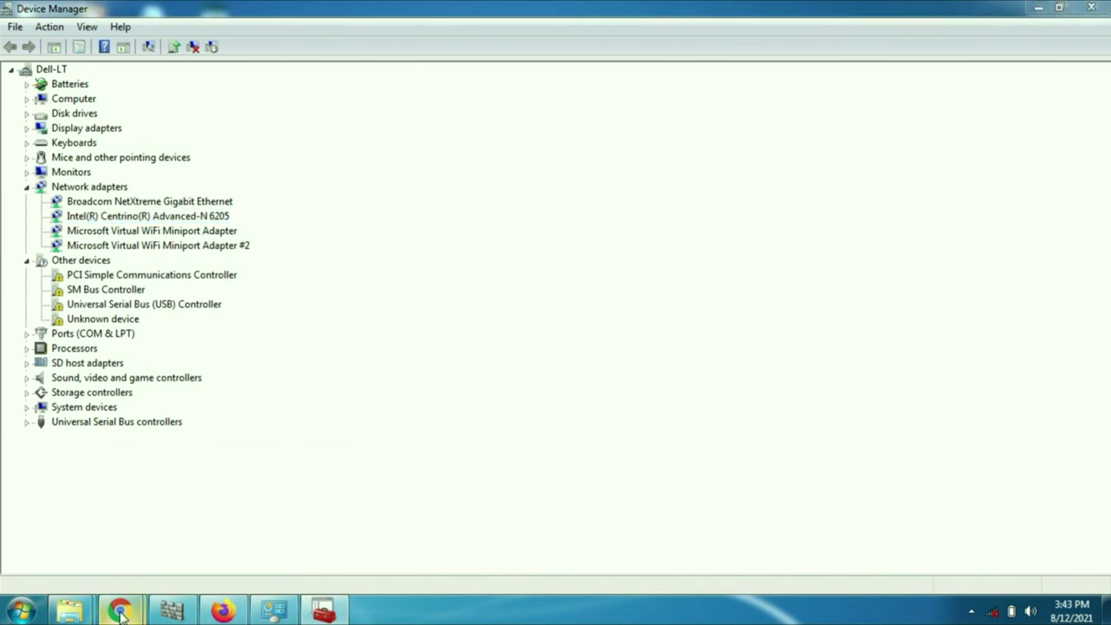
click(257, 551)
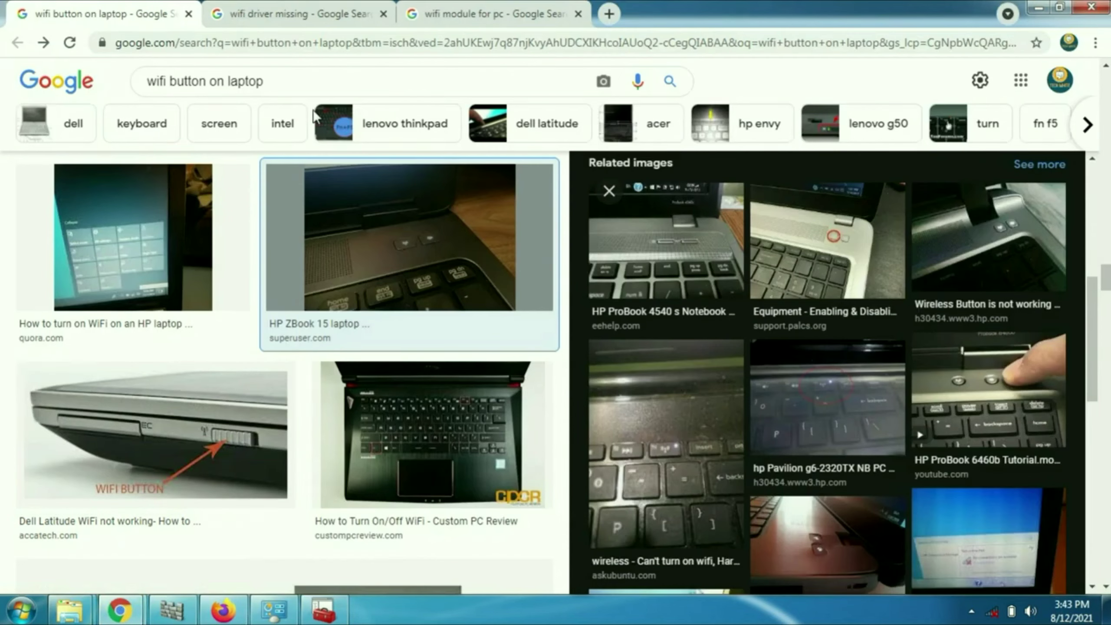
click(301, 11)
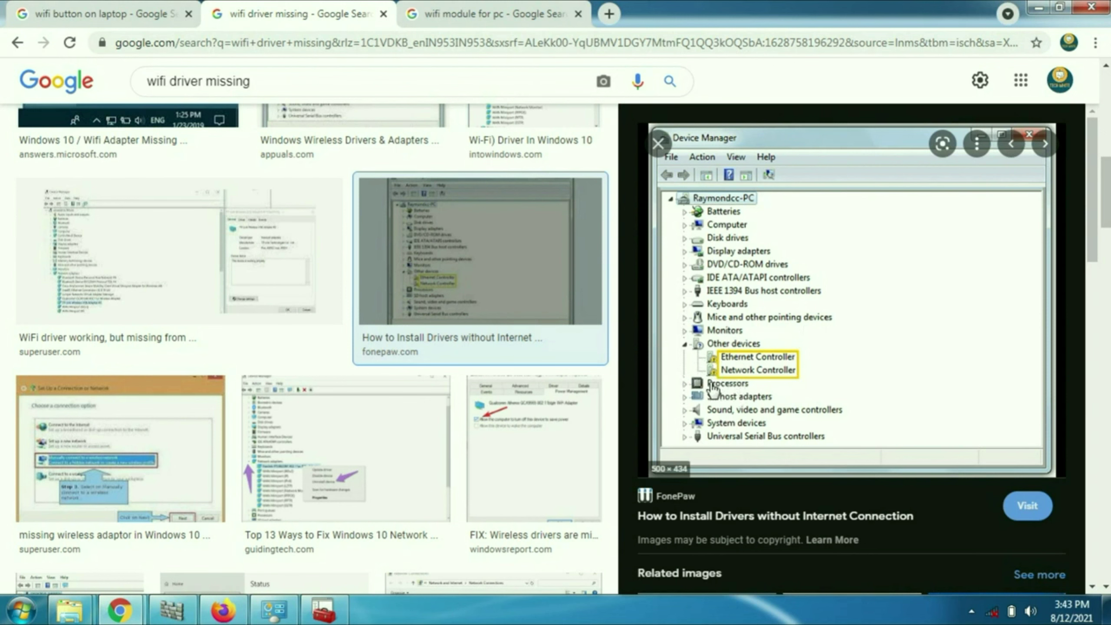
click(1042, 8)
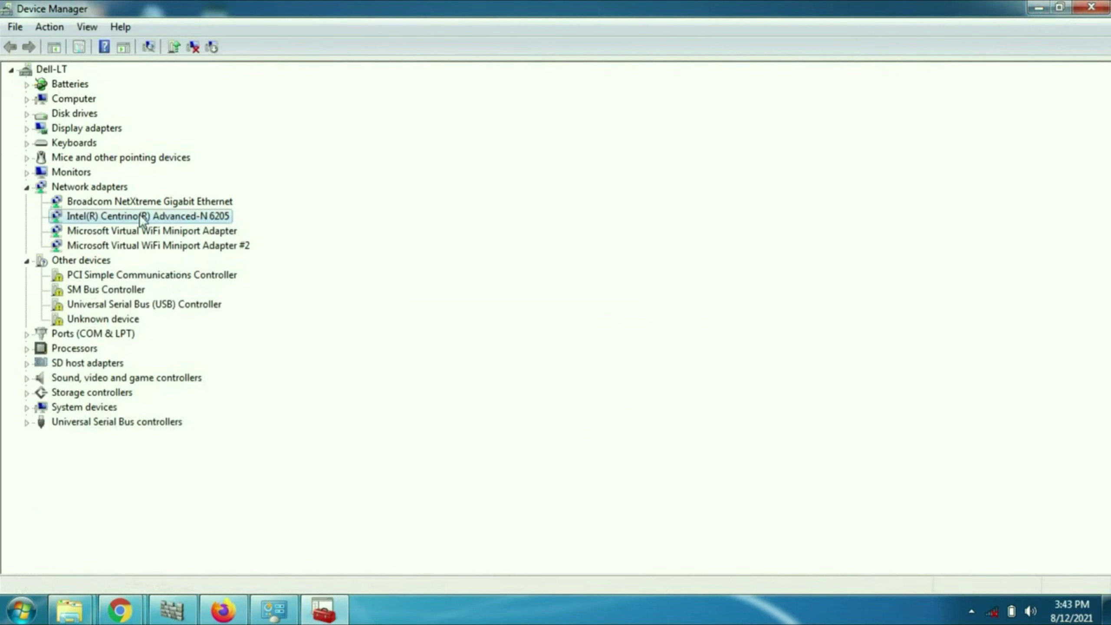
click(120, 610)
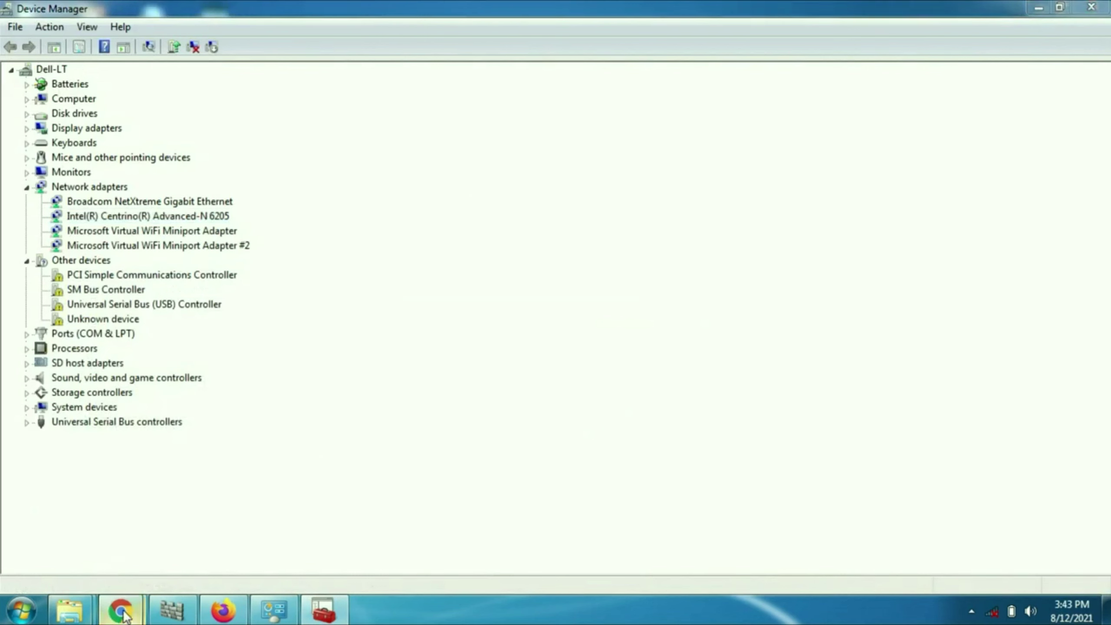
click(280, 525)
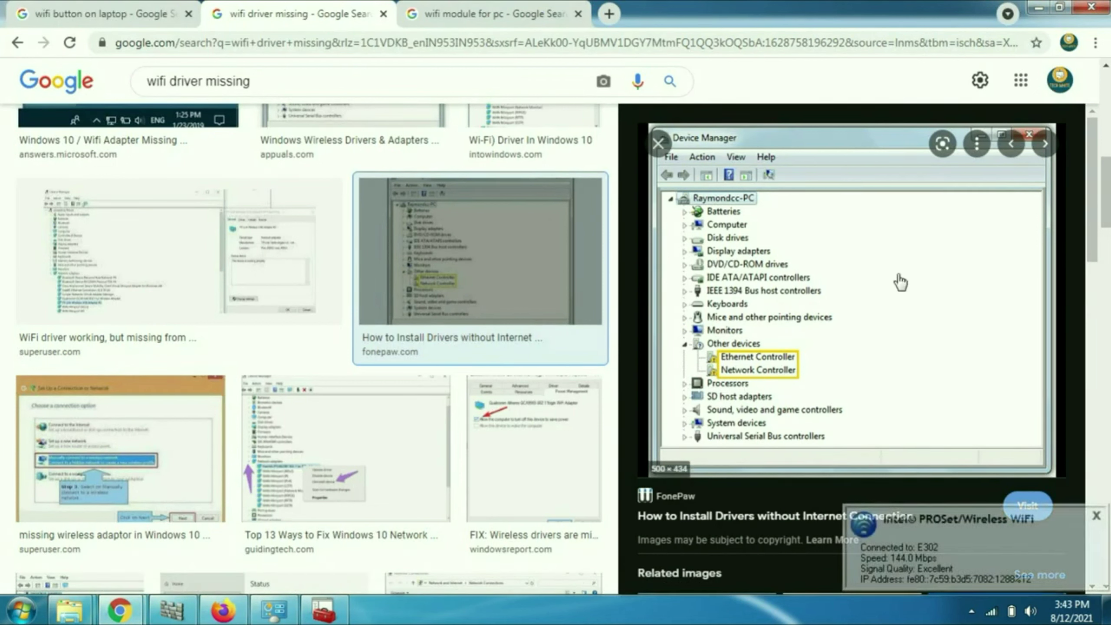
click(1096, 516)
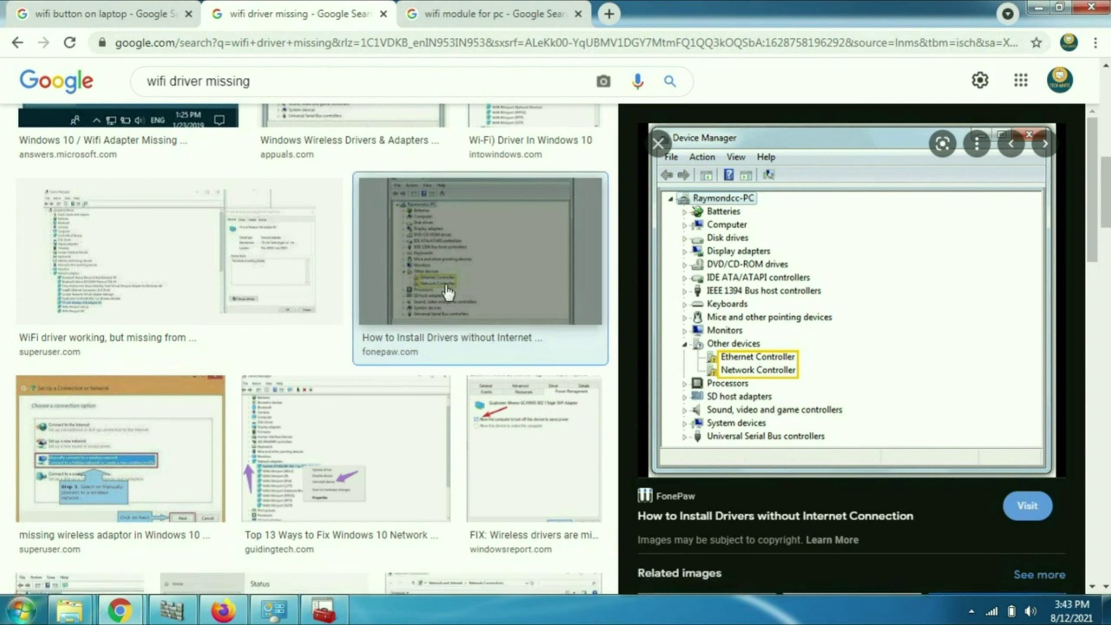
Find System Information by searching the Start menu for sys, maximize it, and check the system name and system model entries
click(20, 613)
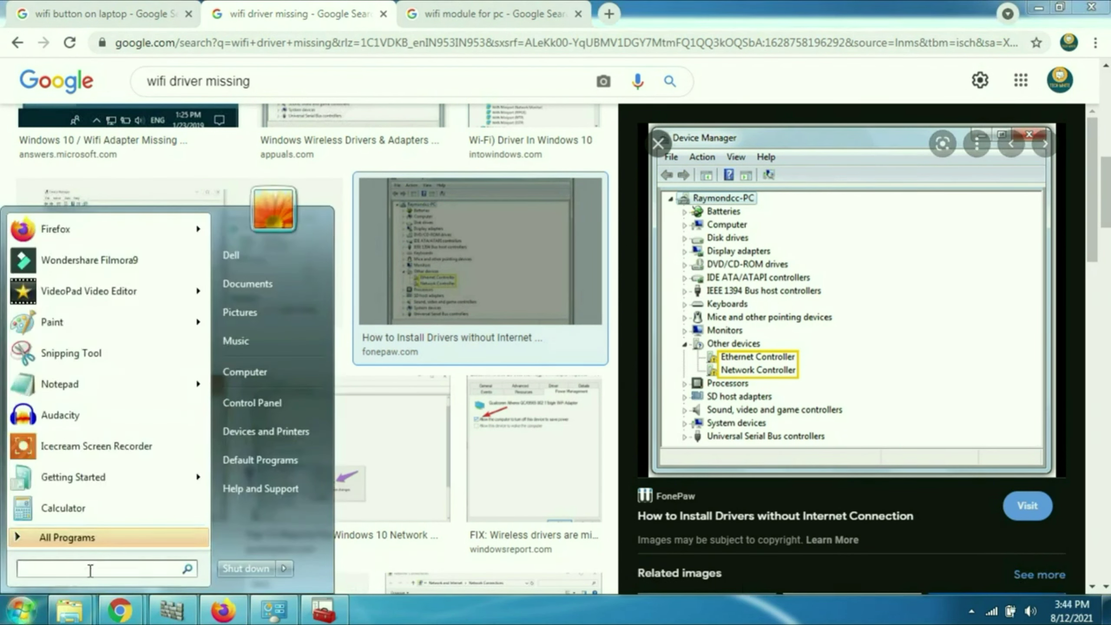
text(sys)
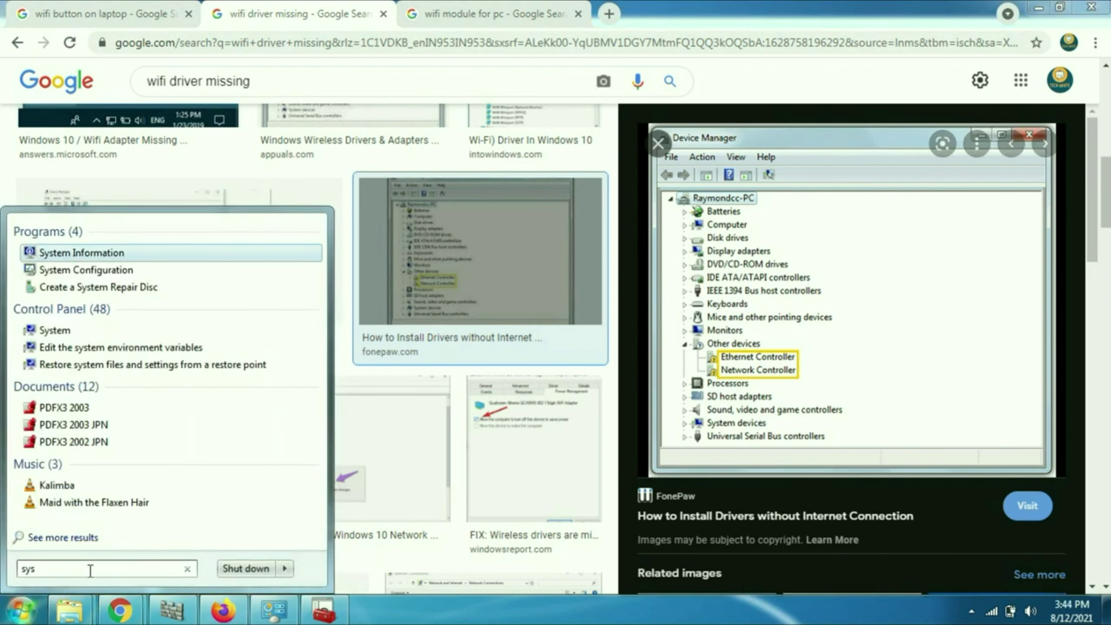
click(101, 256)
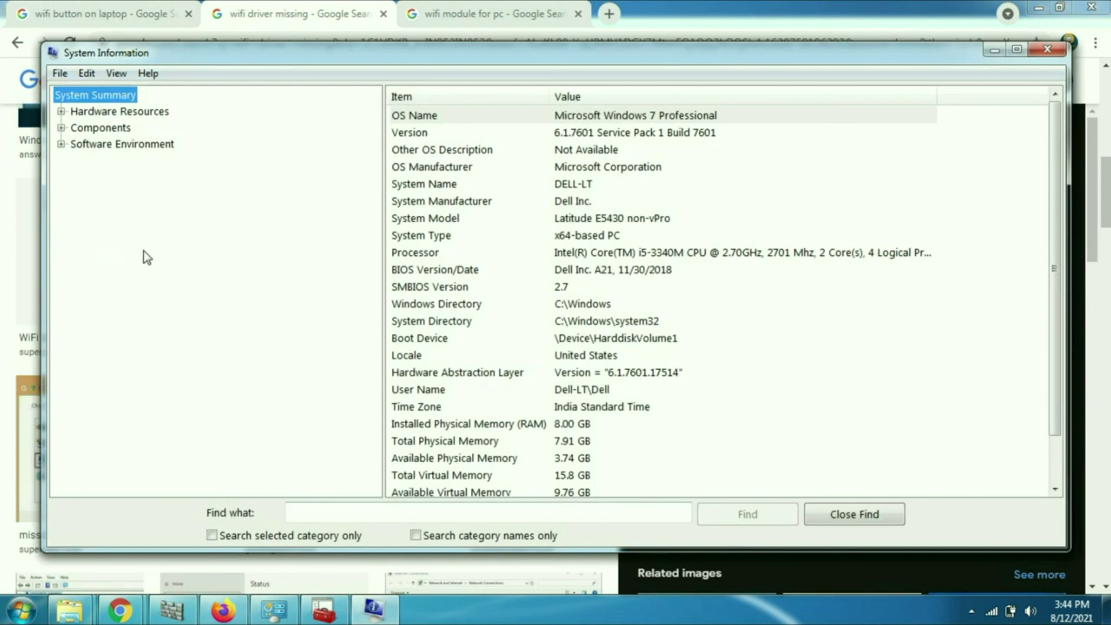
double_click(550, 51)
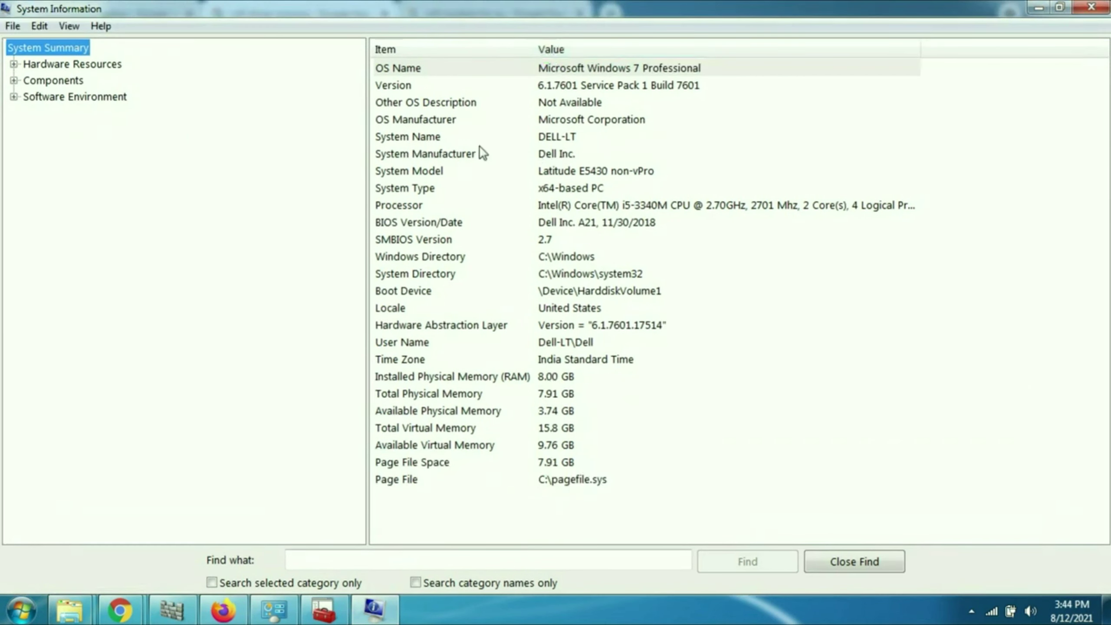
click(436, 139)
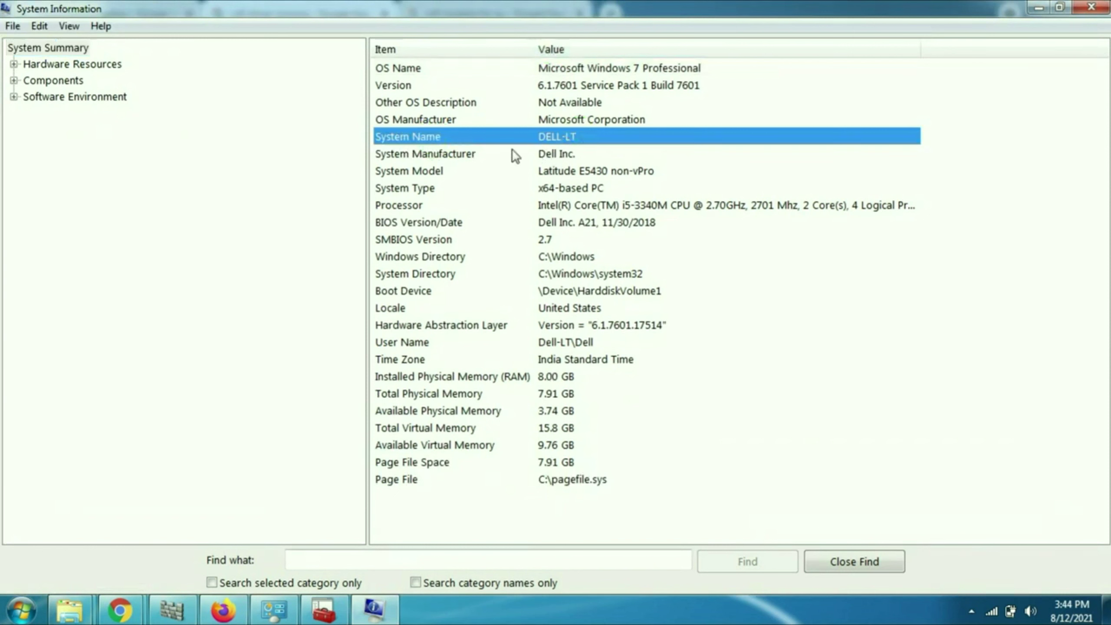
click(547, 168)
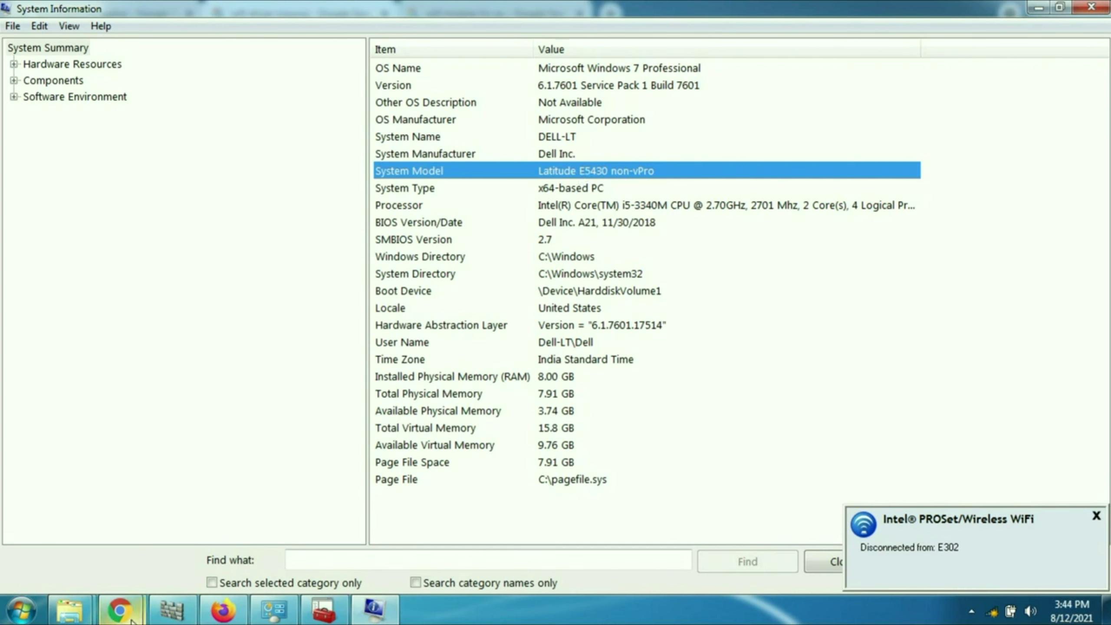
Search Google for dell drivers in a new Chrome tab and open Dell India's Drivers & Downloads page, declining the feedback survey
click(119, 610)
click(270, 564)
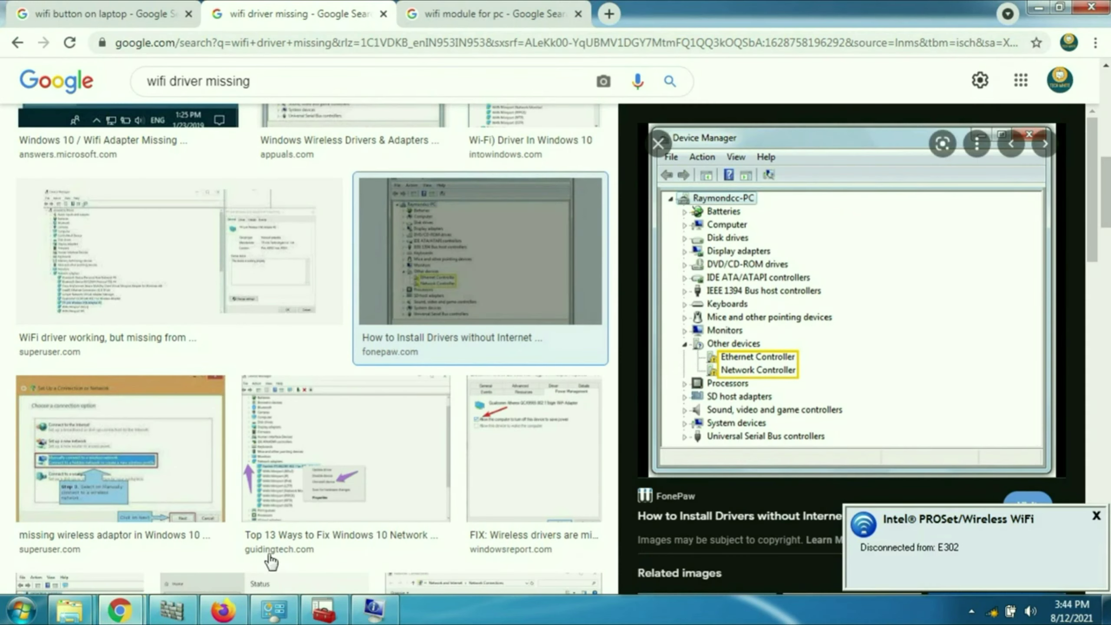
click(603, 14)
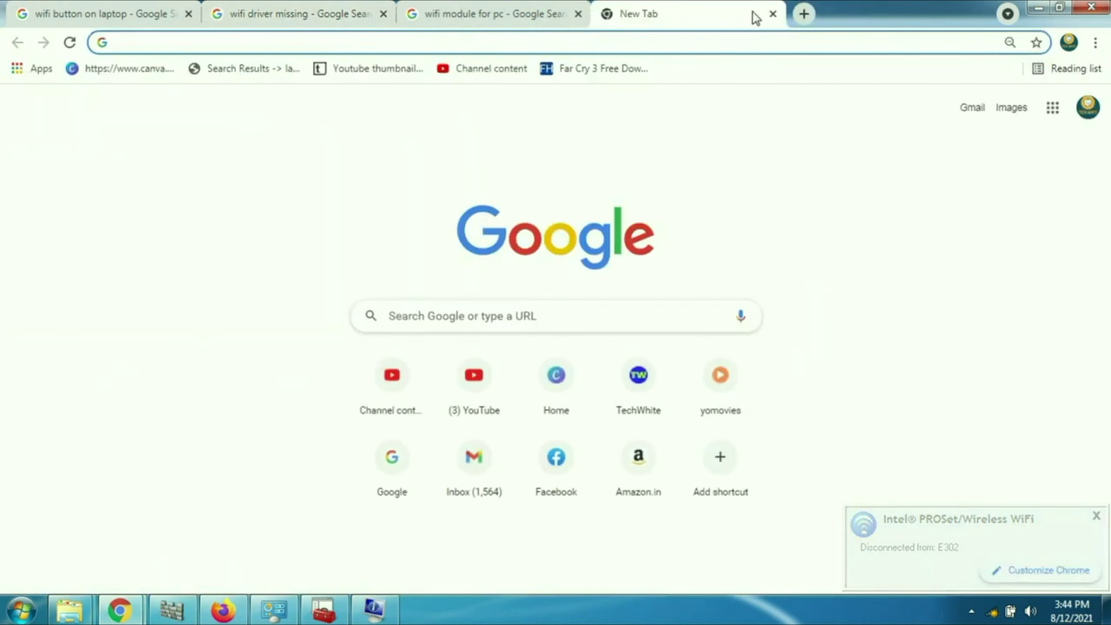
click(739, 42)
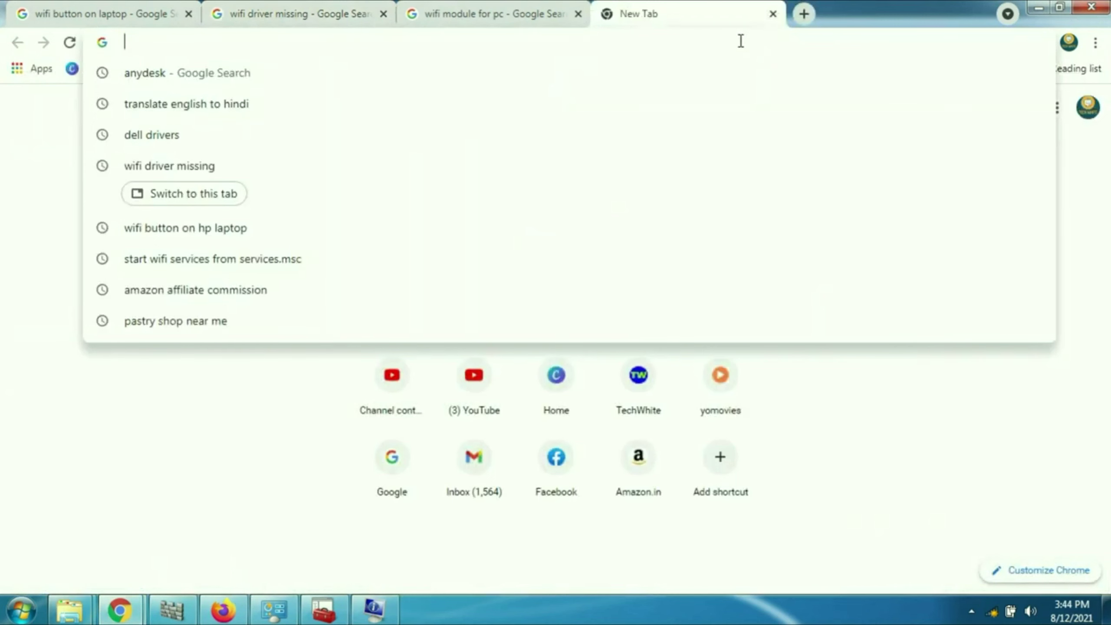
text(dell)
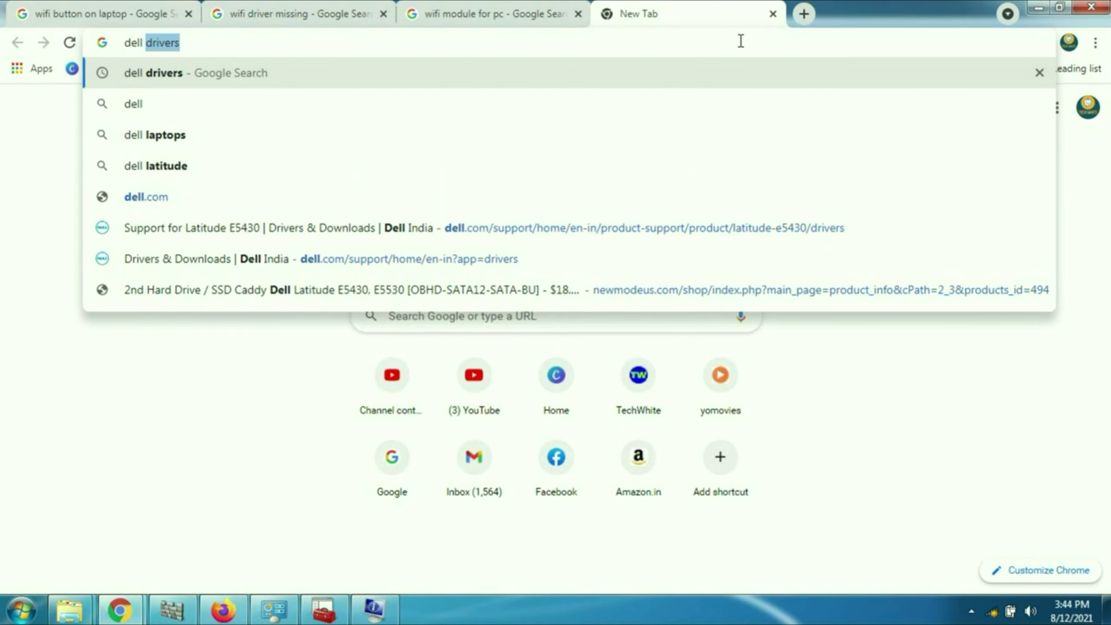
key(Return)
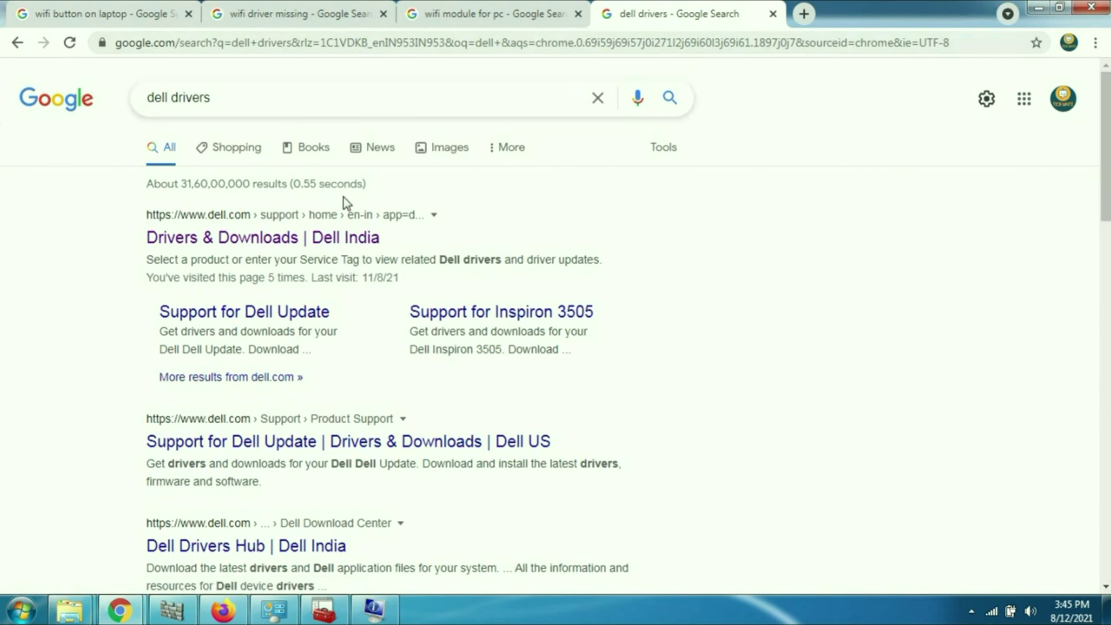
click(261, 243)
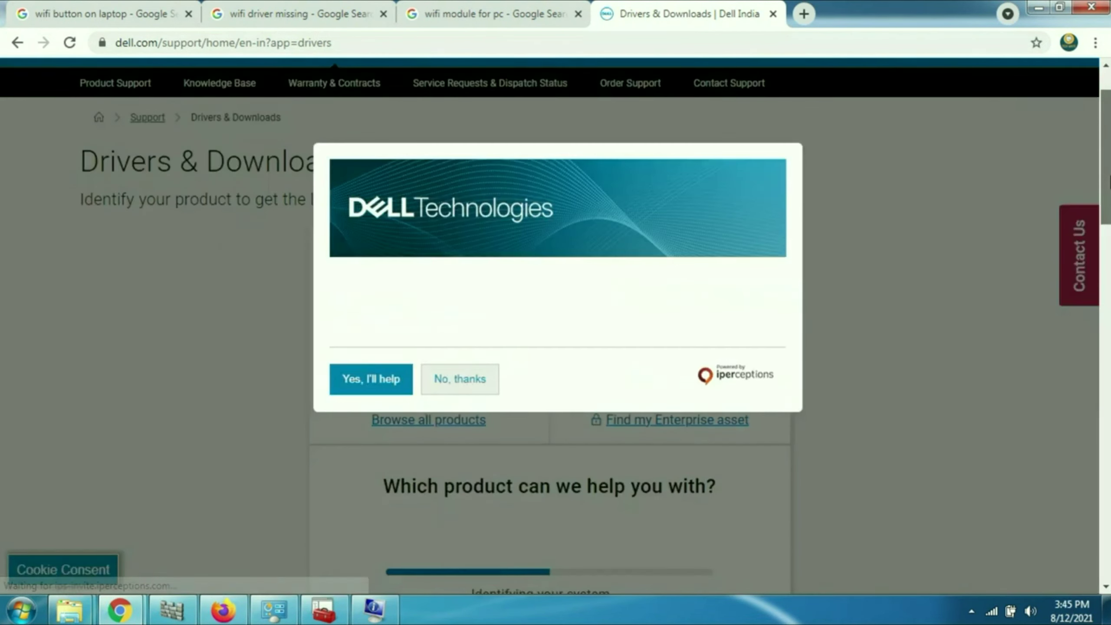
click(442, 381)
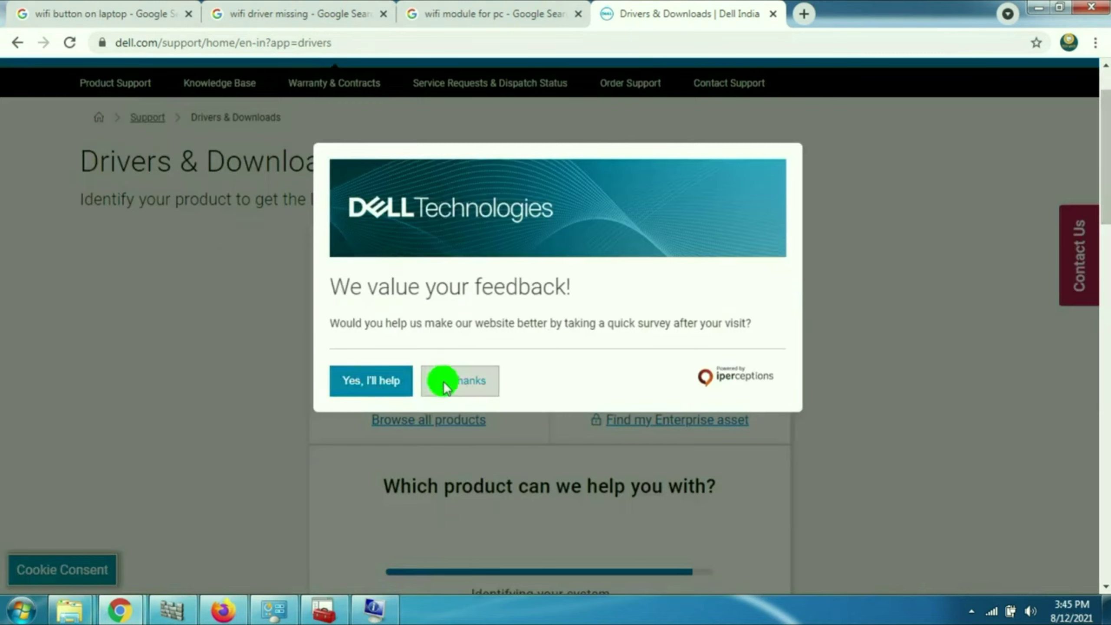
Identify the product as Latitude E5430 on the Dell support page and open its drivers page
click(249, 347)
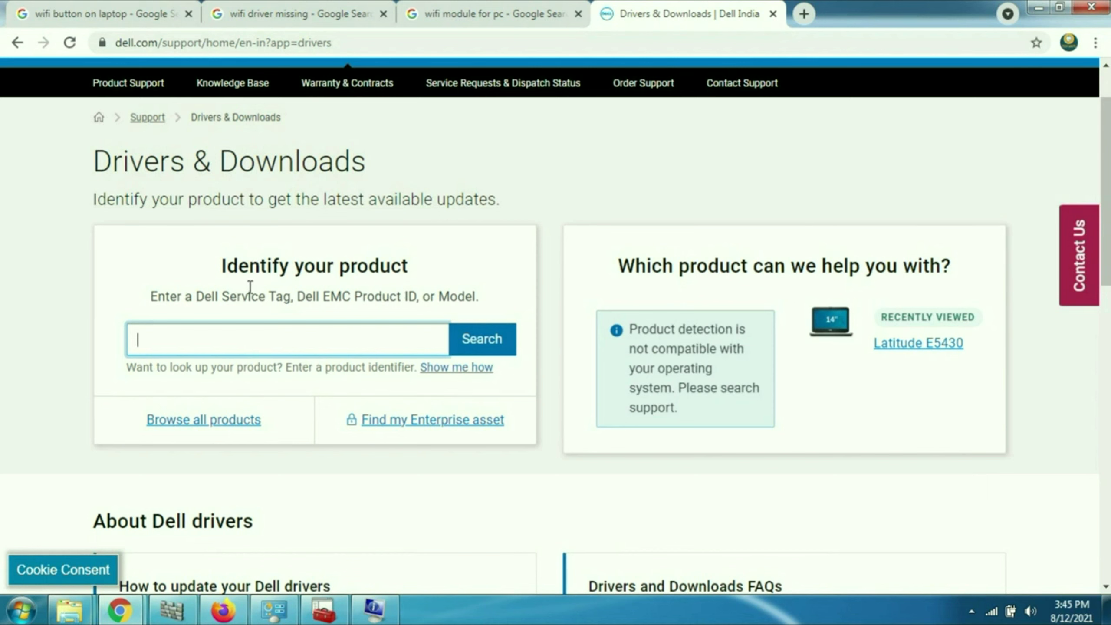
click(224, 342)
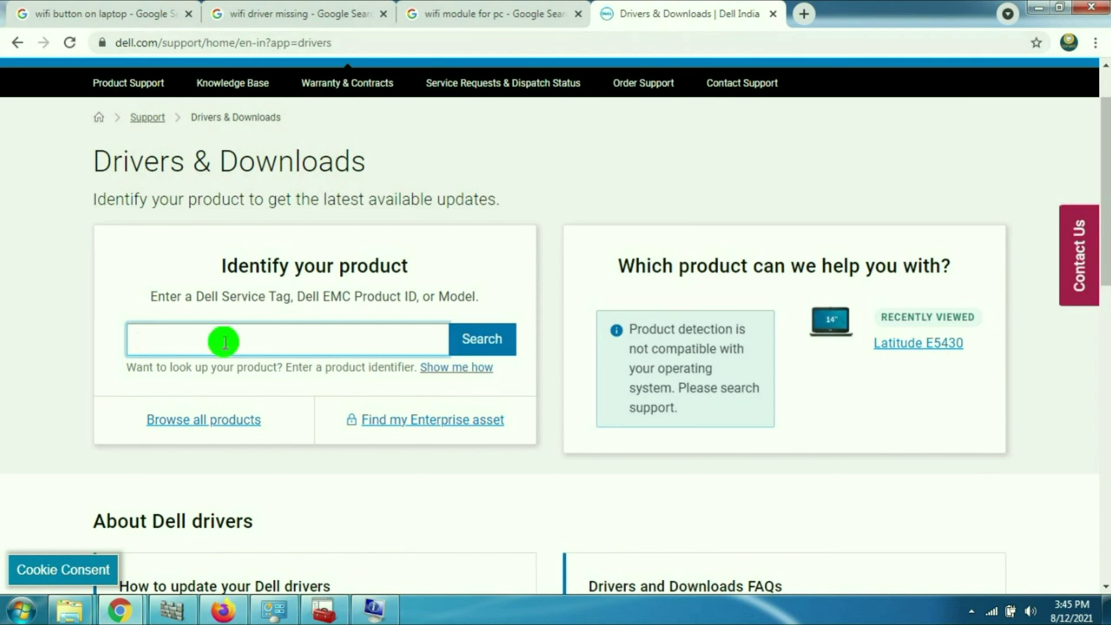
text(latitude )
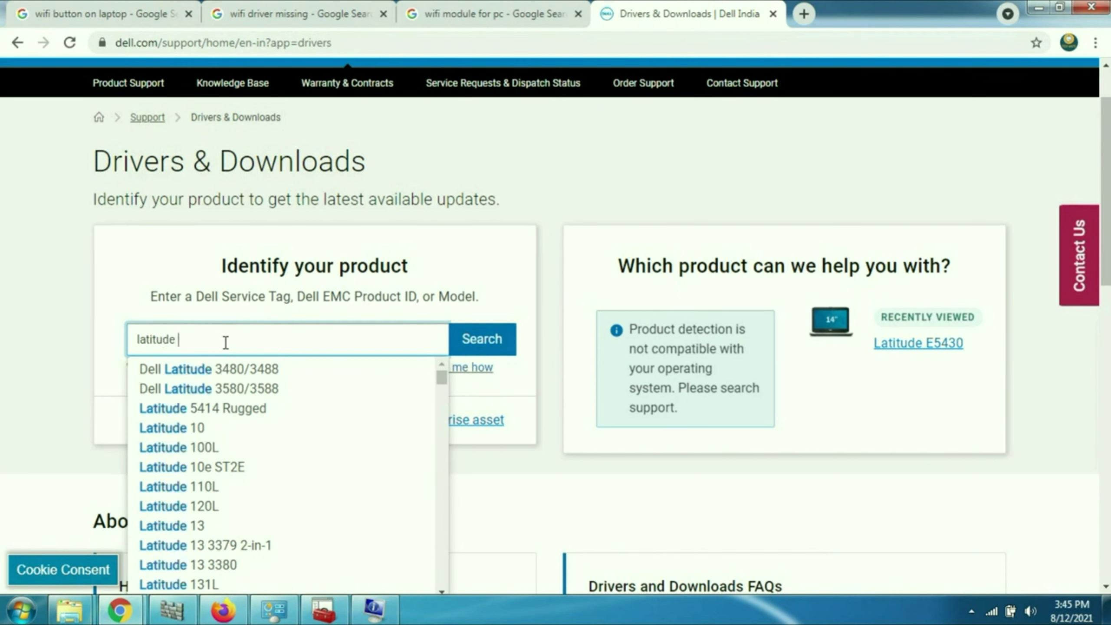
text(E)
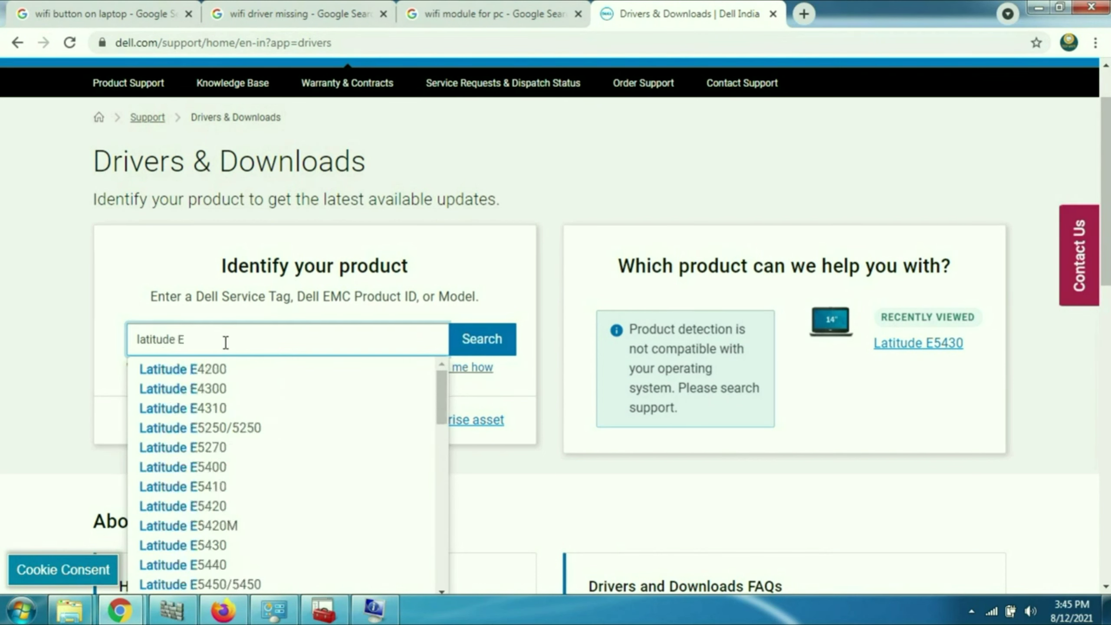
text(5430)
click(219, 456)
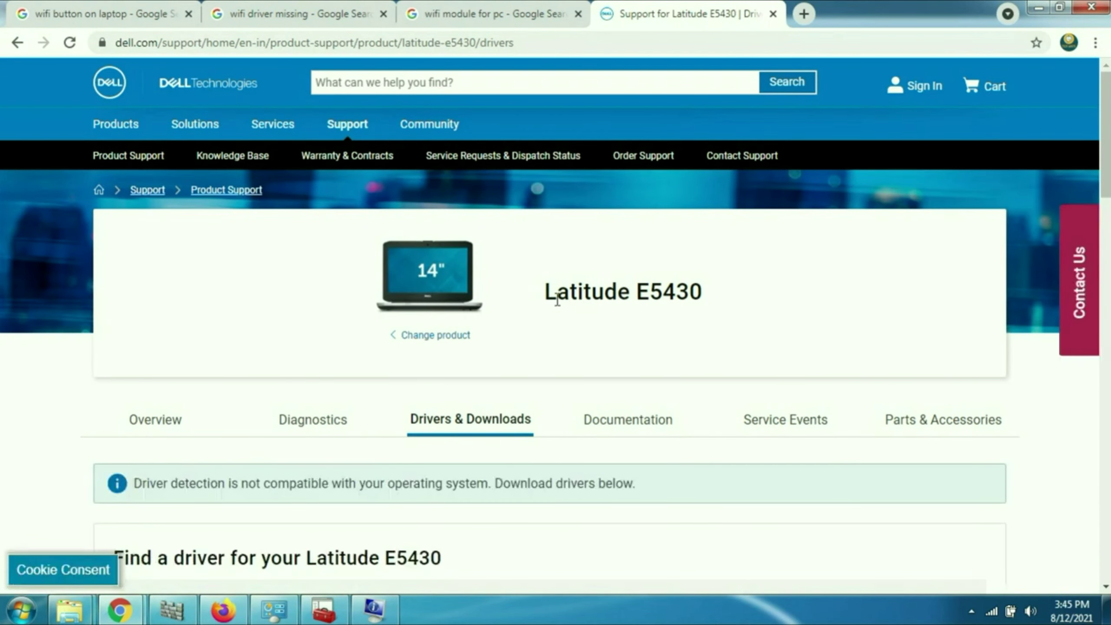
Check the operating system options for the Latitude E5430, leaving Windows 7, 64-bit selected, and look through the list of available drivers
scroll(1109, 200, down, 2)
scroll(1109, 199, down, 6)
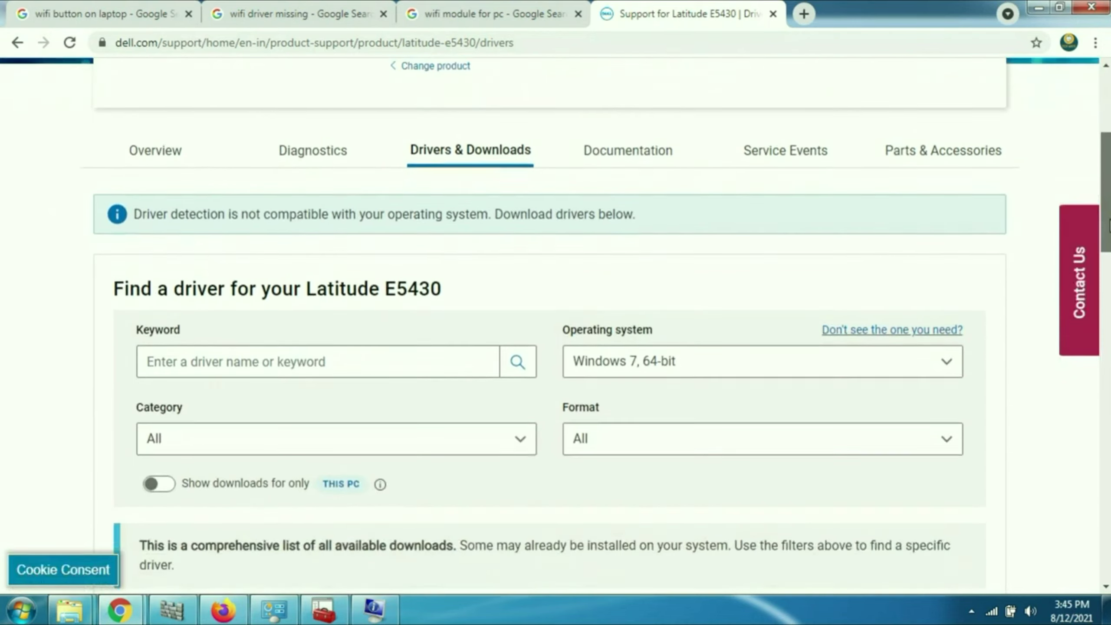
click(943, 205)
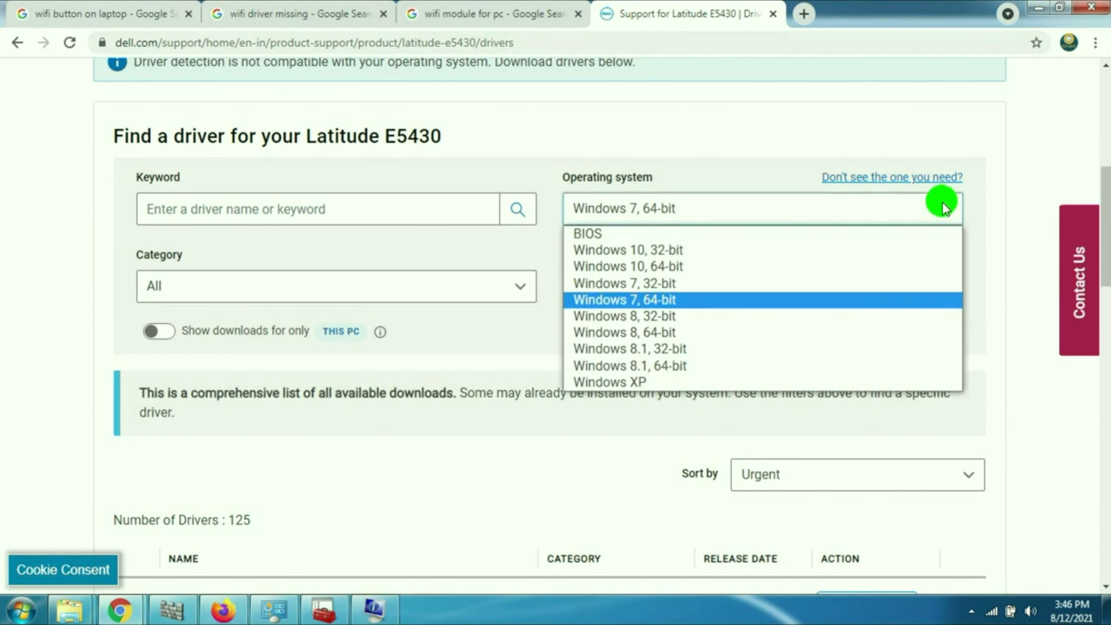
click(942, 208)
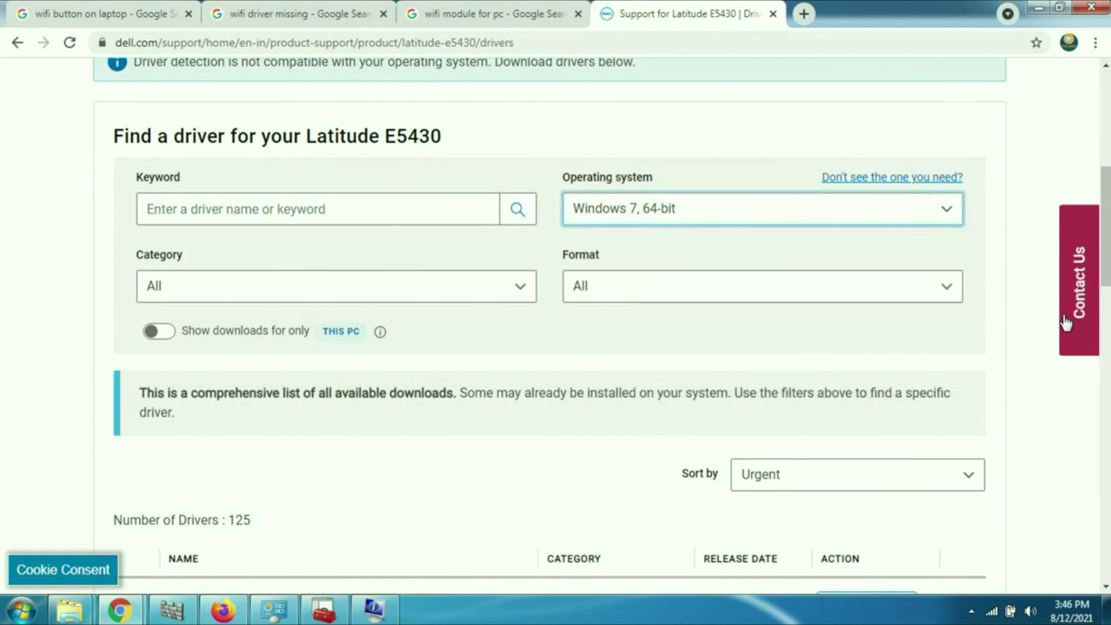
scroll(1109, 259, down, 4)
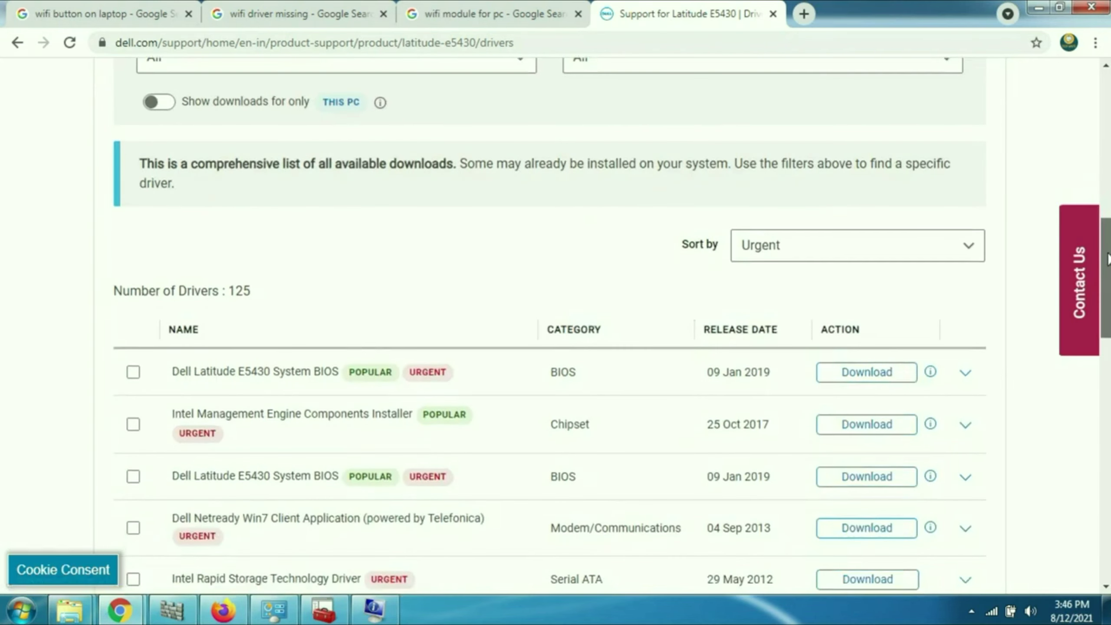
scroll(1109, 259, down, 3)
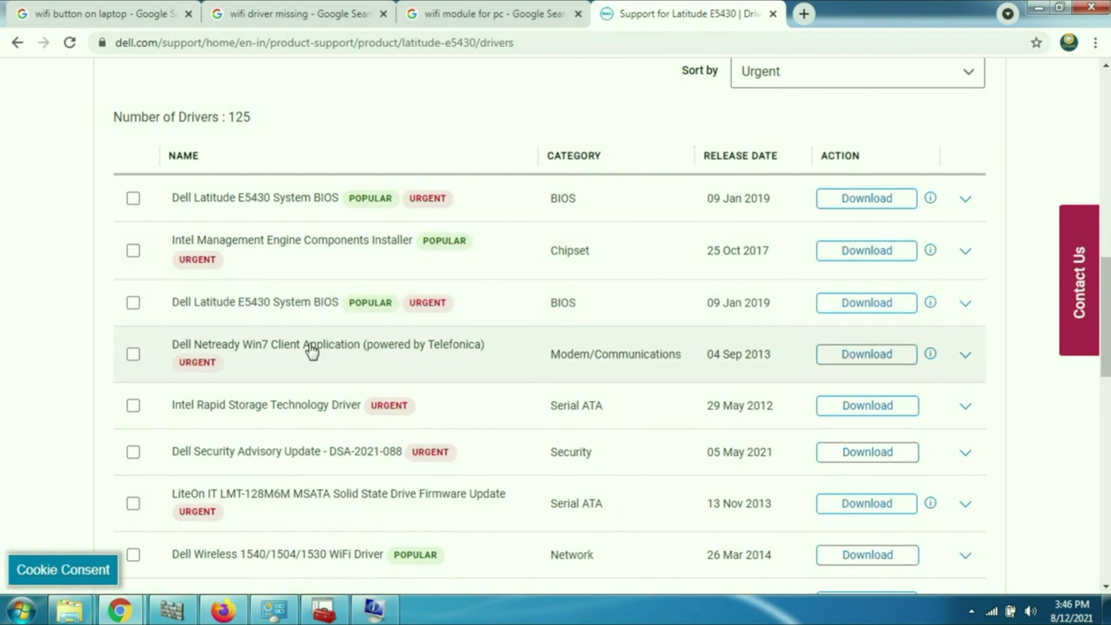
Filter the driver list to the Network category, and mark then unmark the Dell Wireless 1540/1504/1530 WiFi Driver for download
drag(1107, 317, 1106, 227)
click(520, 283)
drag(527, 361, 517, 478)
click(308, 441)
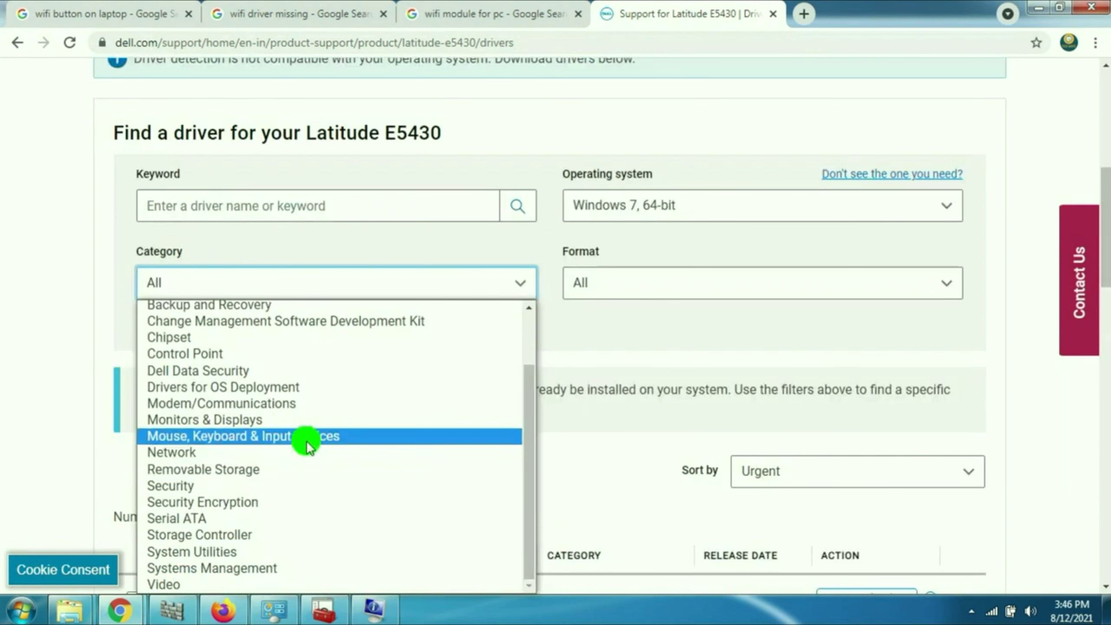
click(294, 451)
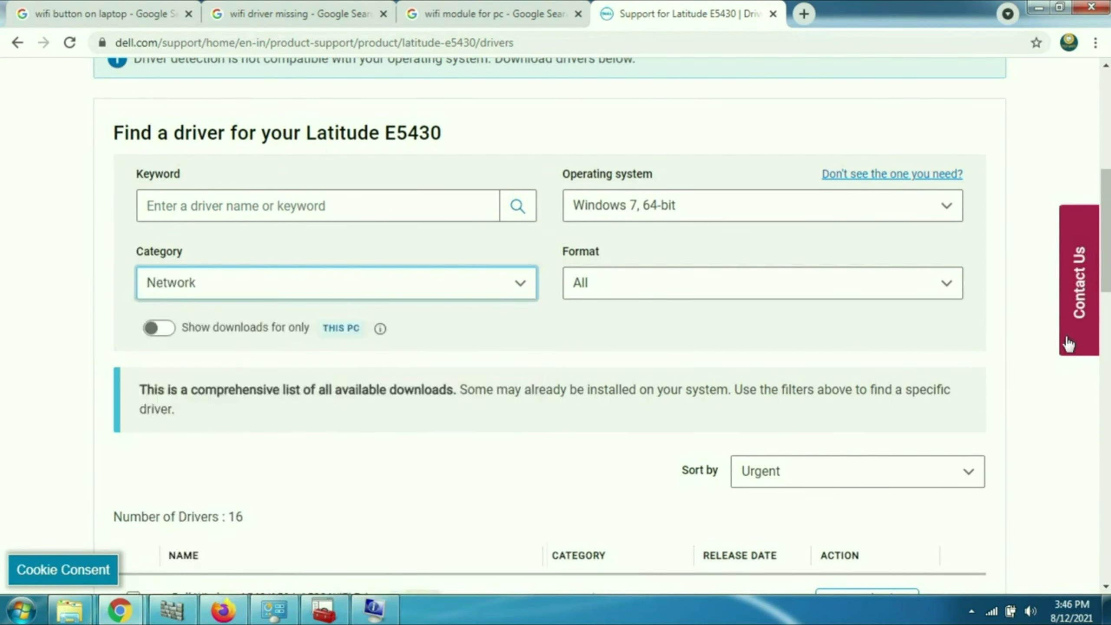
scroll(1106, 271, down, 8)
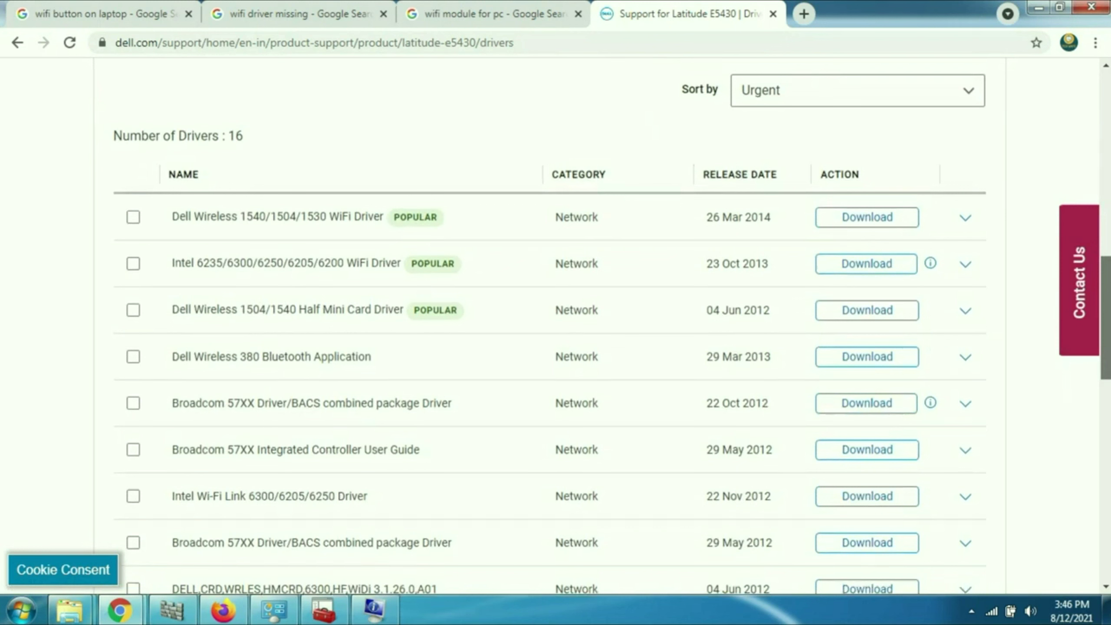
click(133, 217)
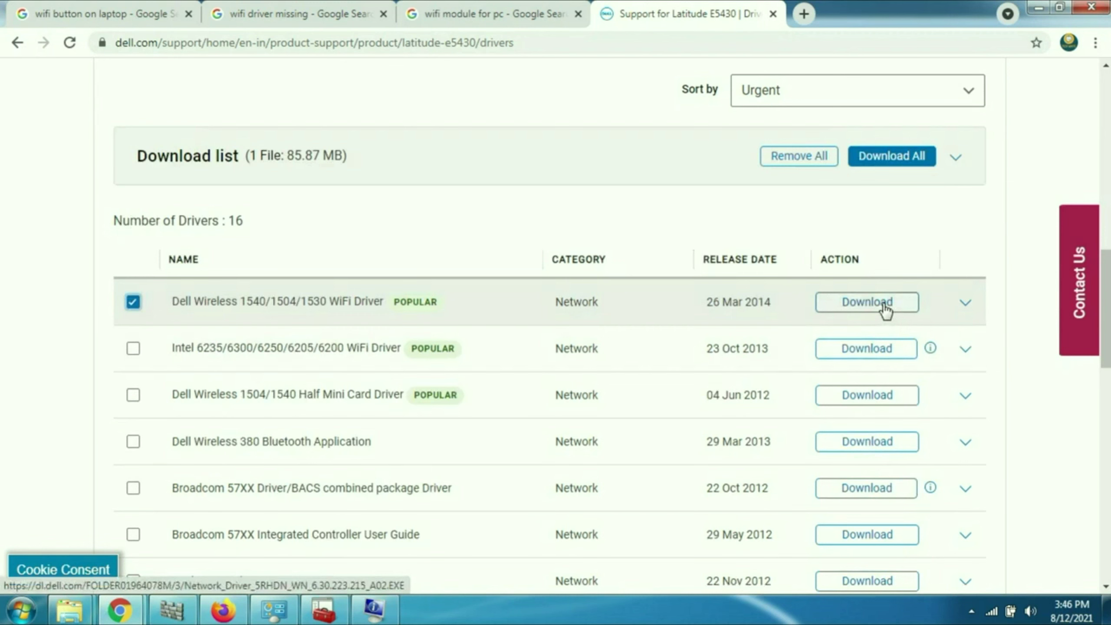
click(133, 303)
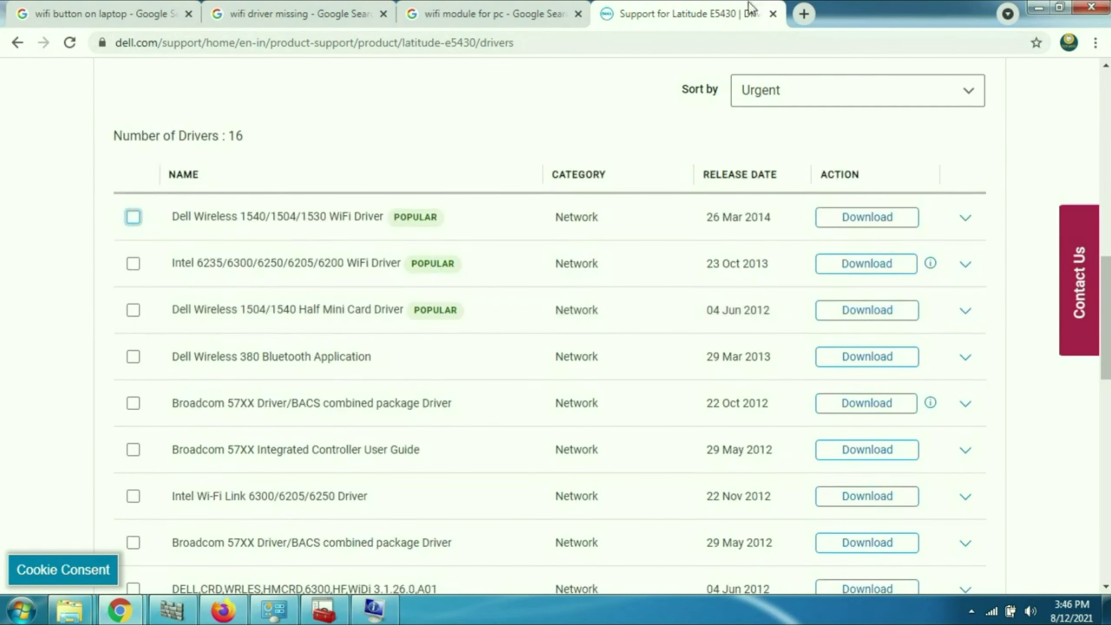
Search Google for hp drivers in a new tab and open the official HP Drivers and Software Download page
click(804, 14)
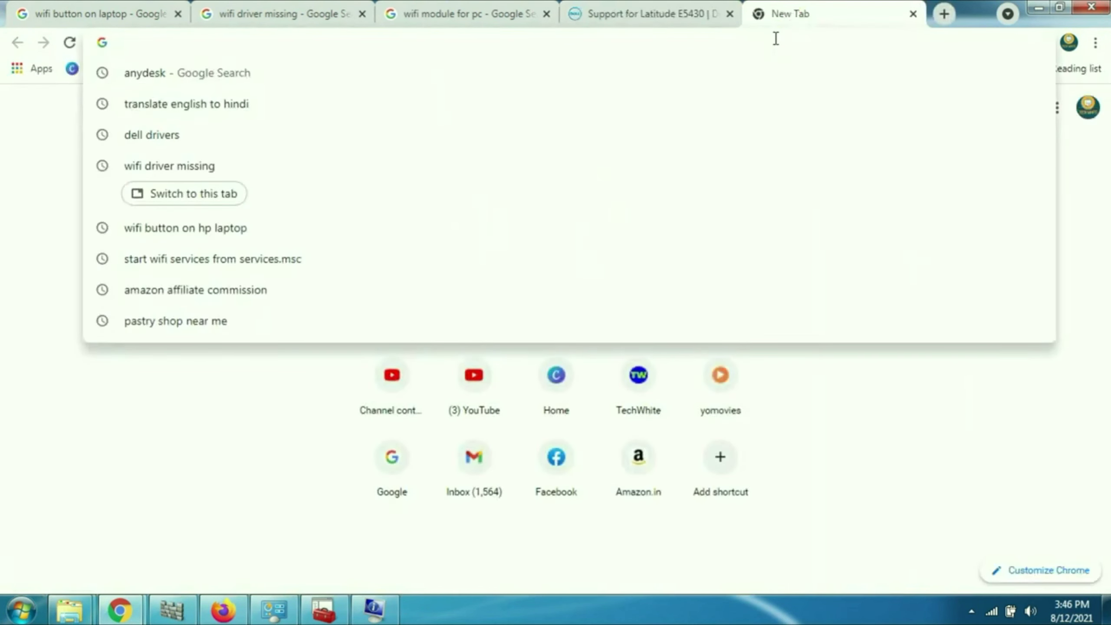
text(hp drivers)
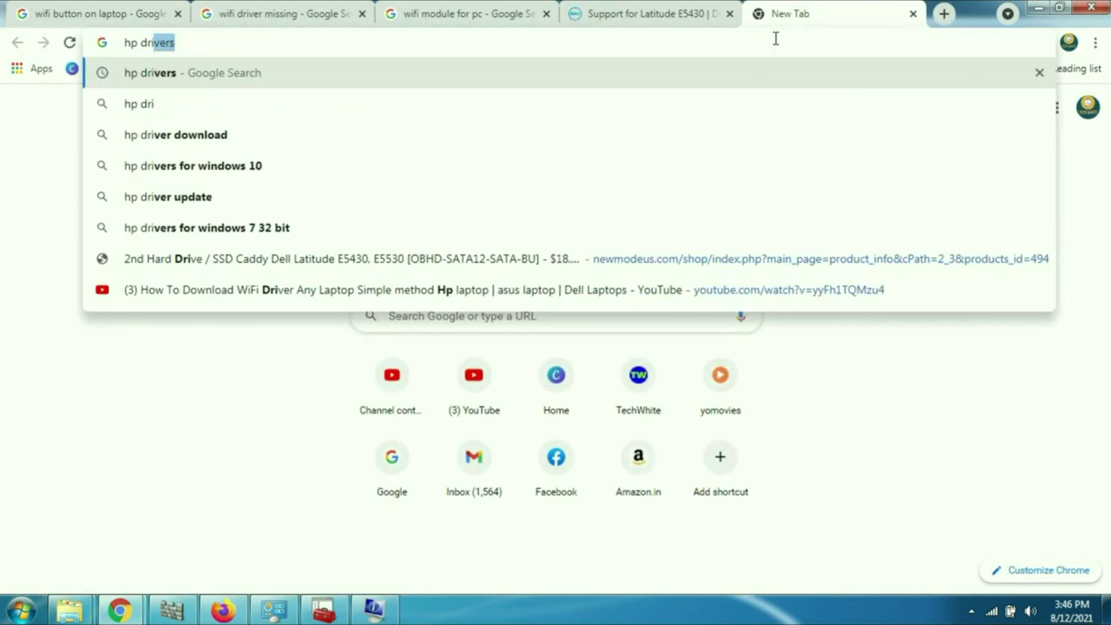
key(Return)
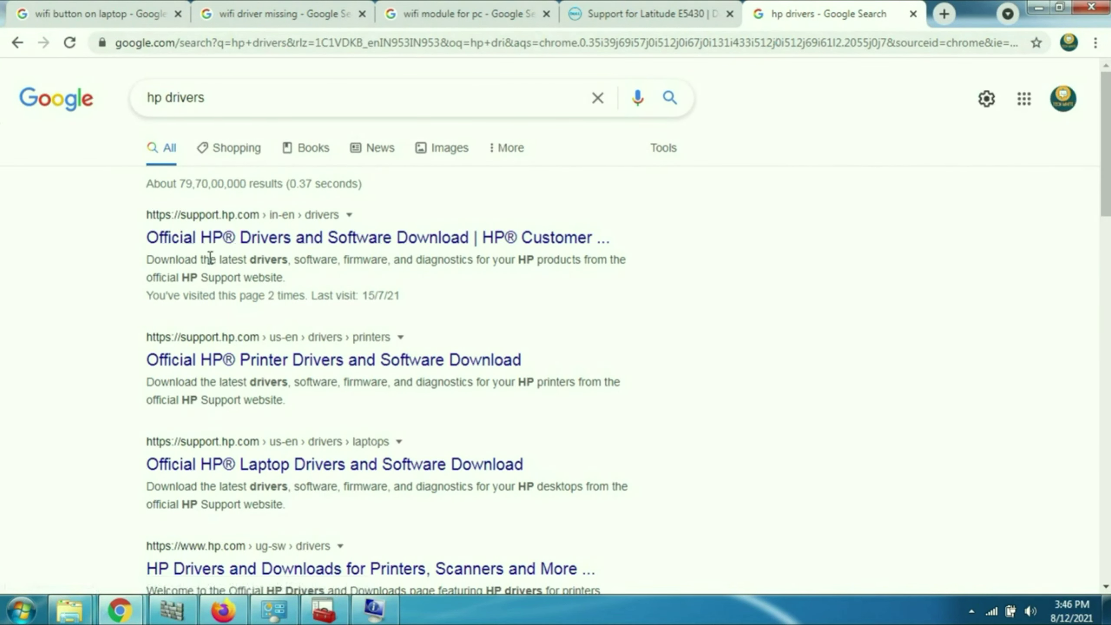
click(318, 241)
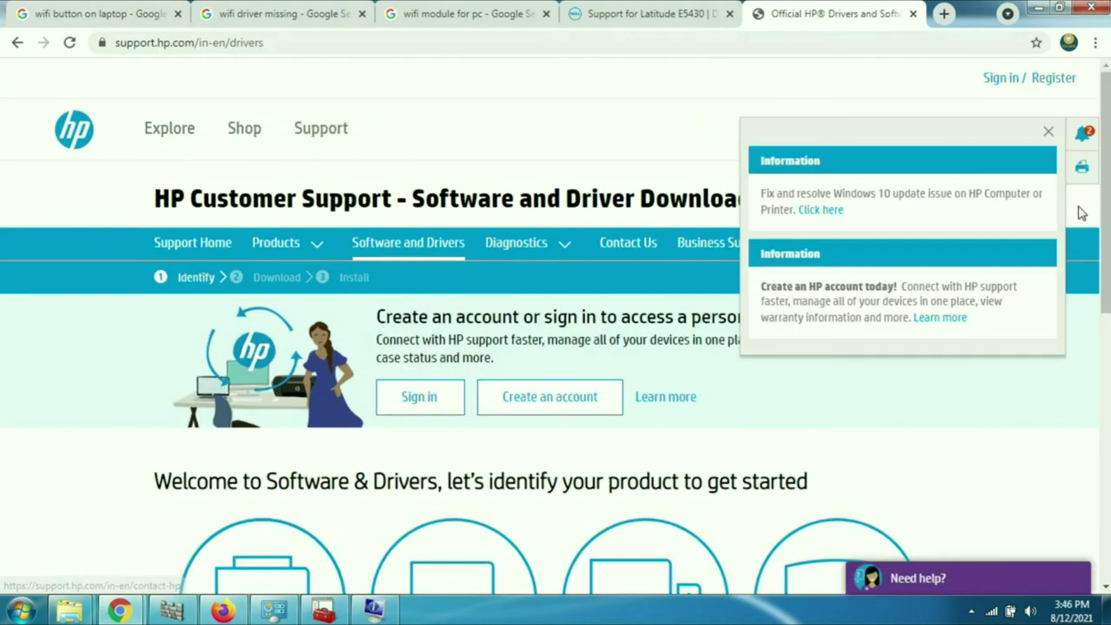
Choose Laptop as the HP product type, locate the serial number entry, and compare the page with the Dell driver list
scroll(1107, 280, down, 5)
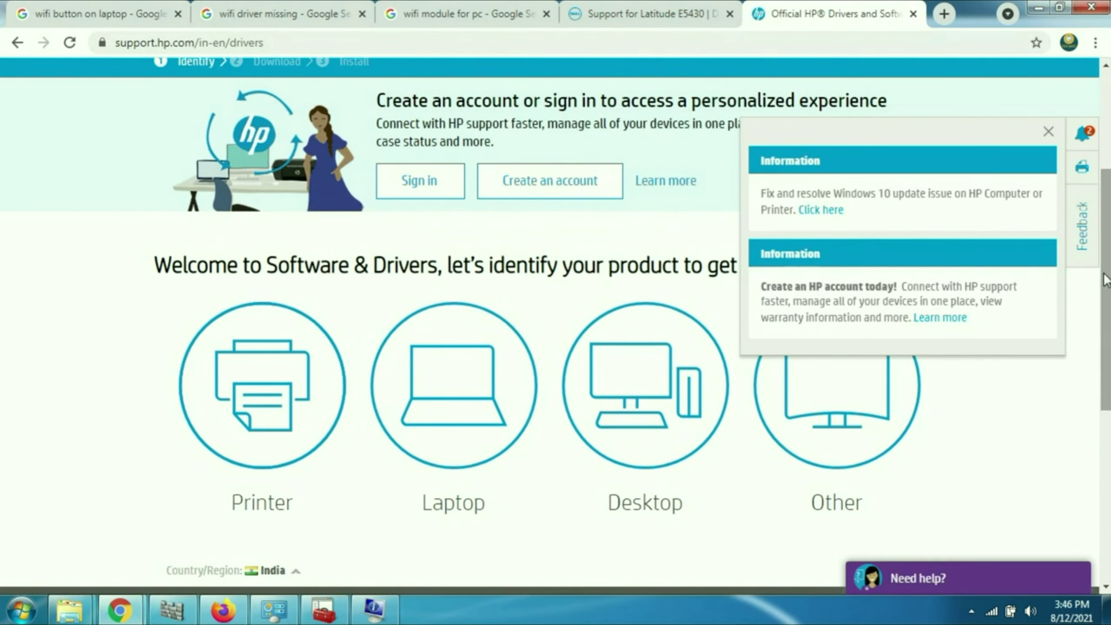
click(442, 391)
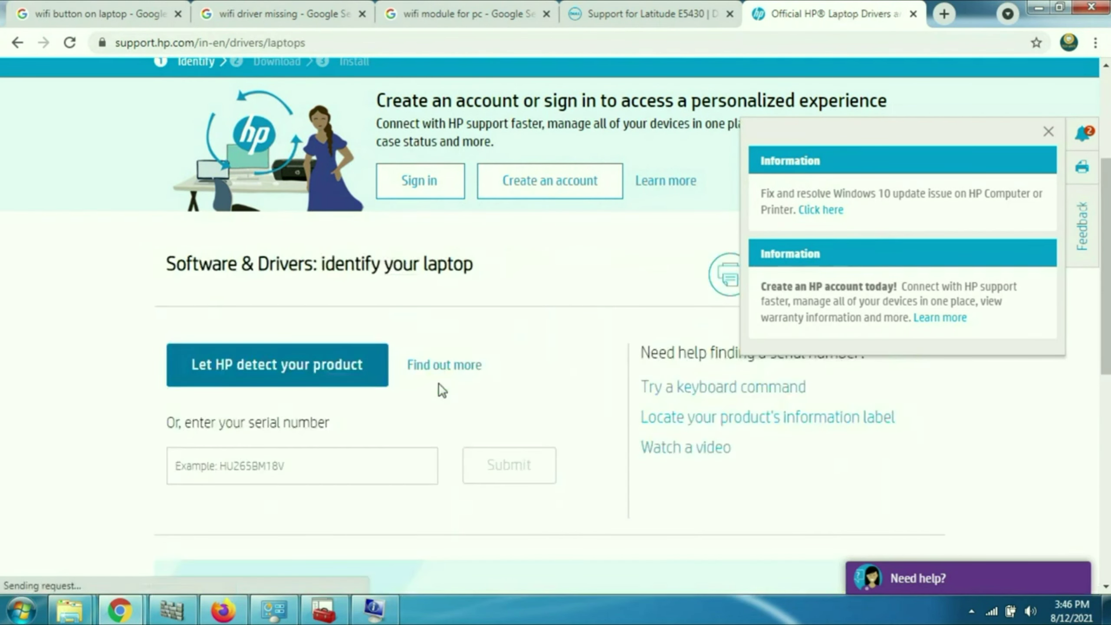
click(330, 464)
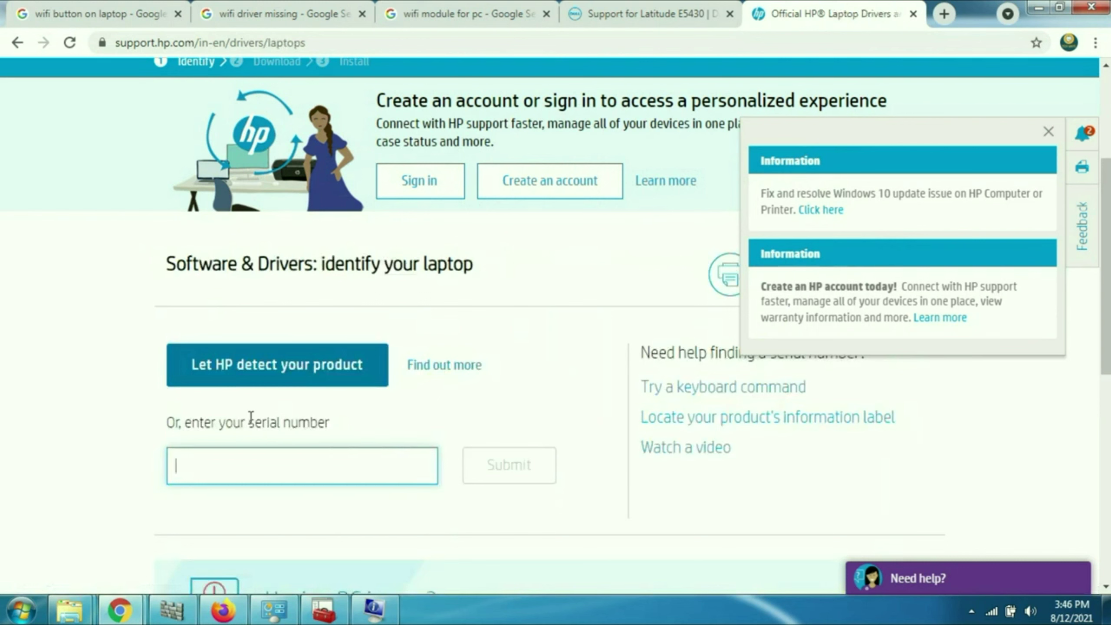
drag(251, 418, 349, 423)
scroll(543, 258, down, 1)
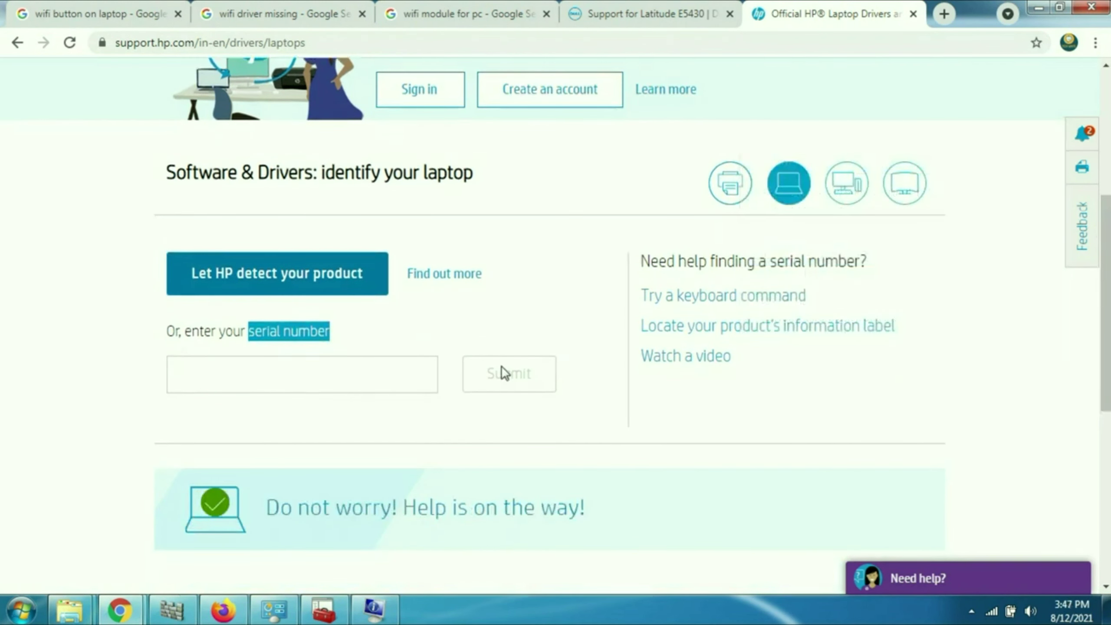
click(454, 331)
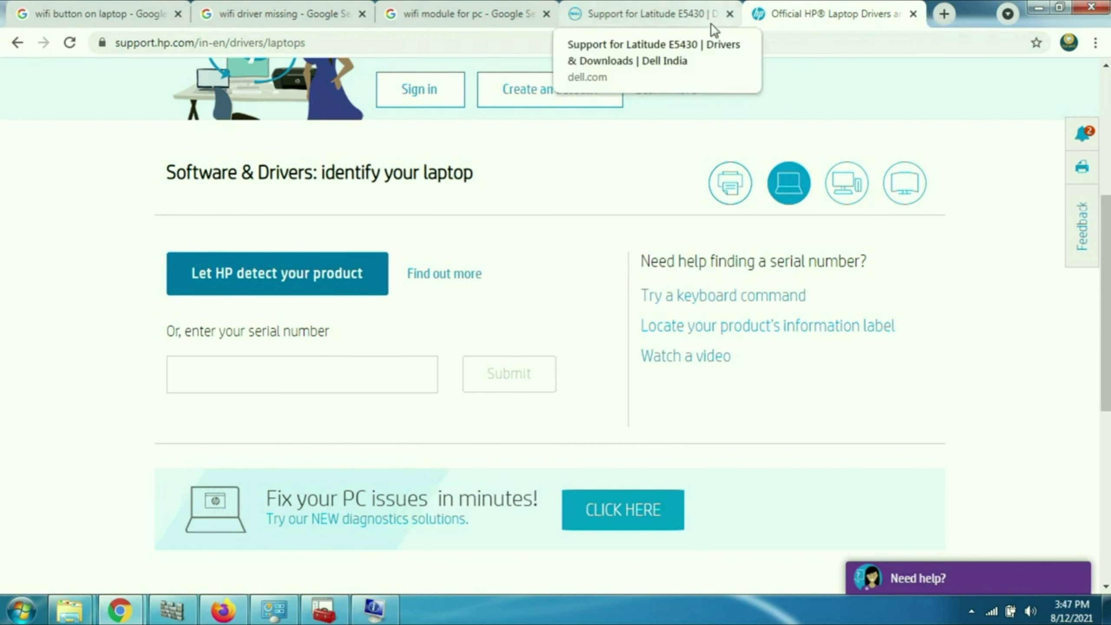
click(634, 16)
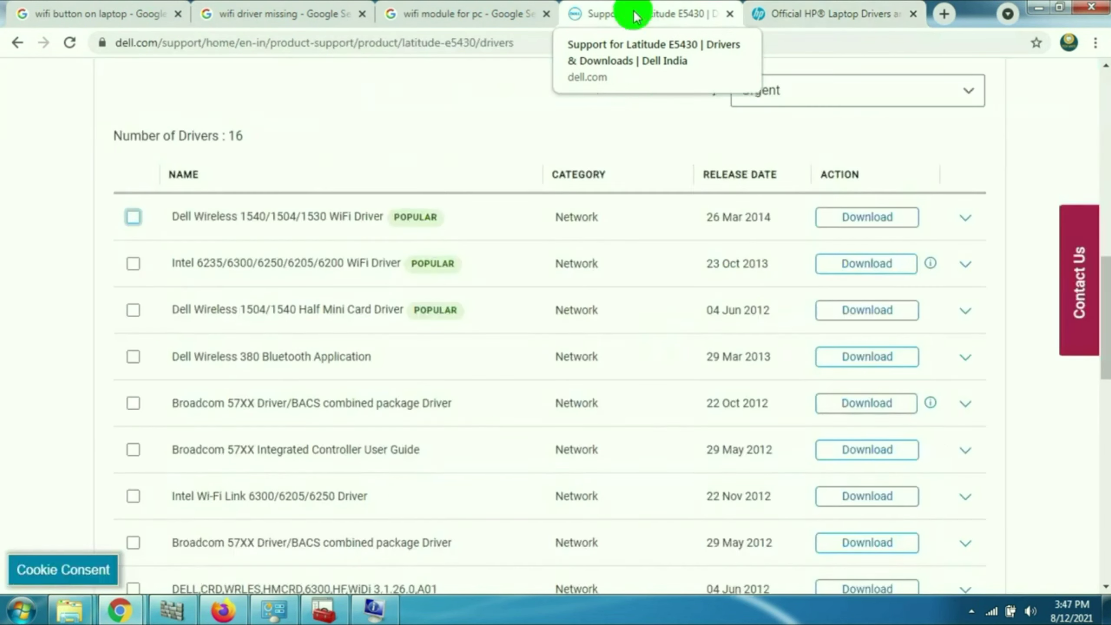
click(814, 18)
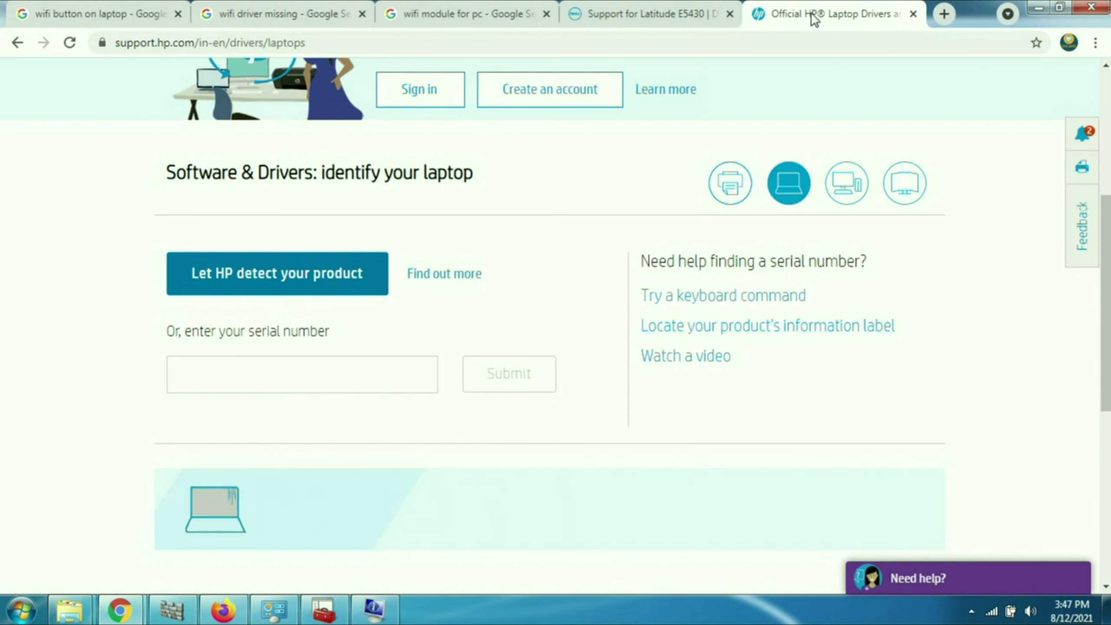
Return to the "wifi module for pc" search results and look over the advertised USB Wi-Fi adapters
mouse_move(127, 606)
click(441, 12)
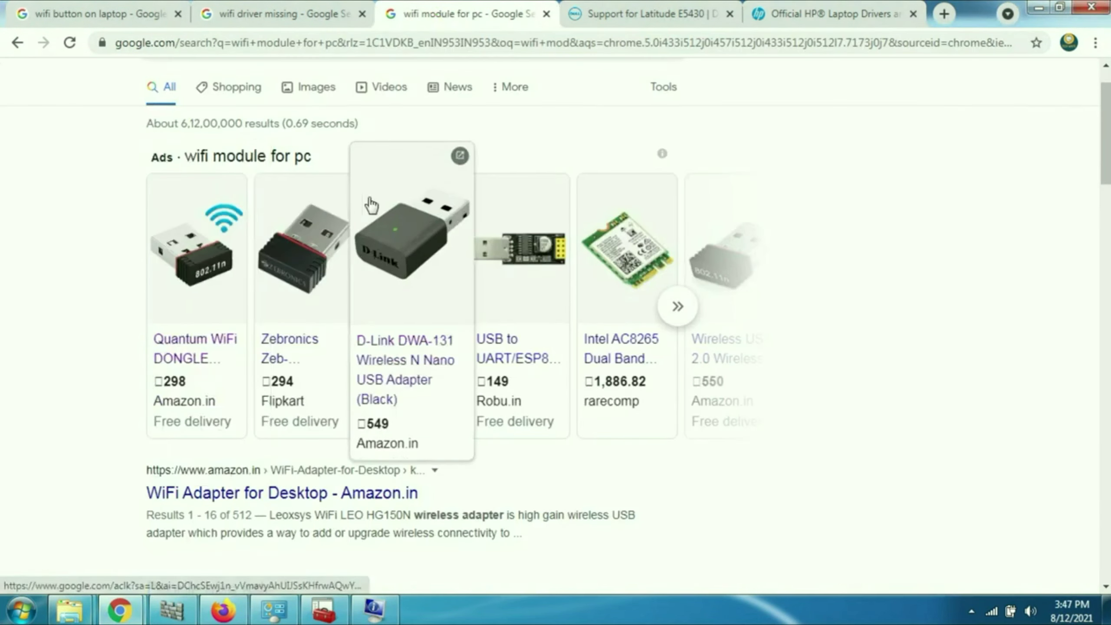
scroll(1107, 132, up, 1)
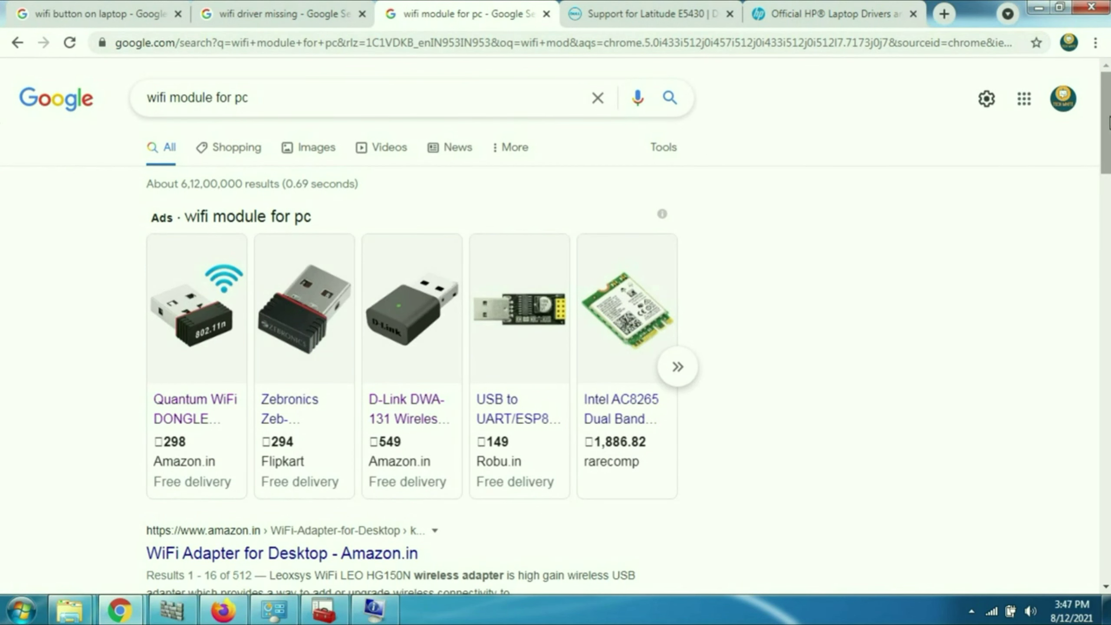
drag(1109, 122, 1108, 143)
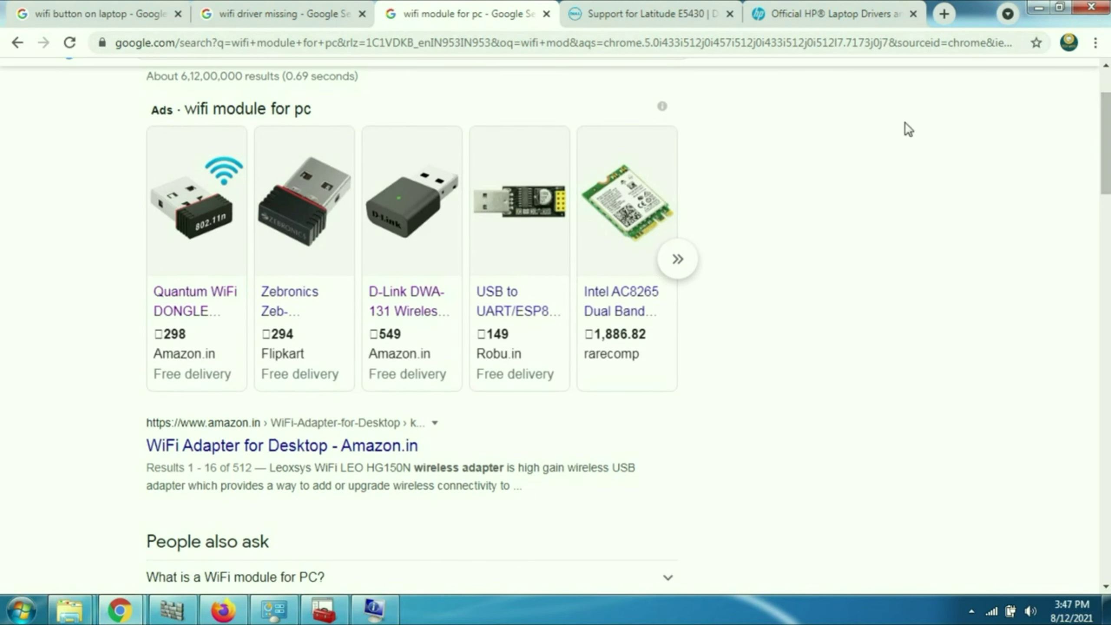
scroll(1109, 168, up, 2)
scroll(1109, 169, down, 3)
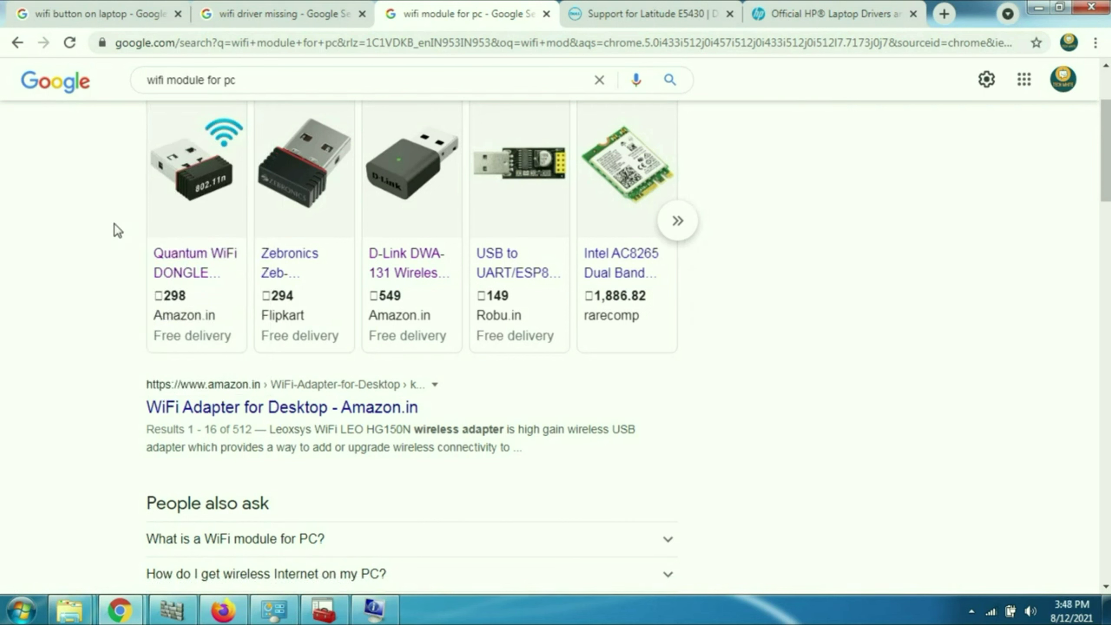
scroll(115, 225, up, 3)
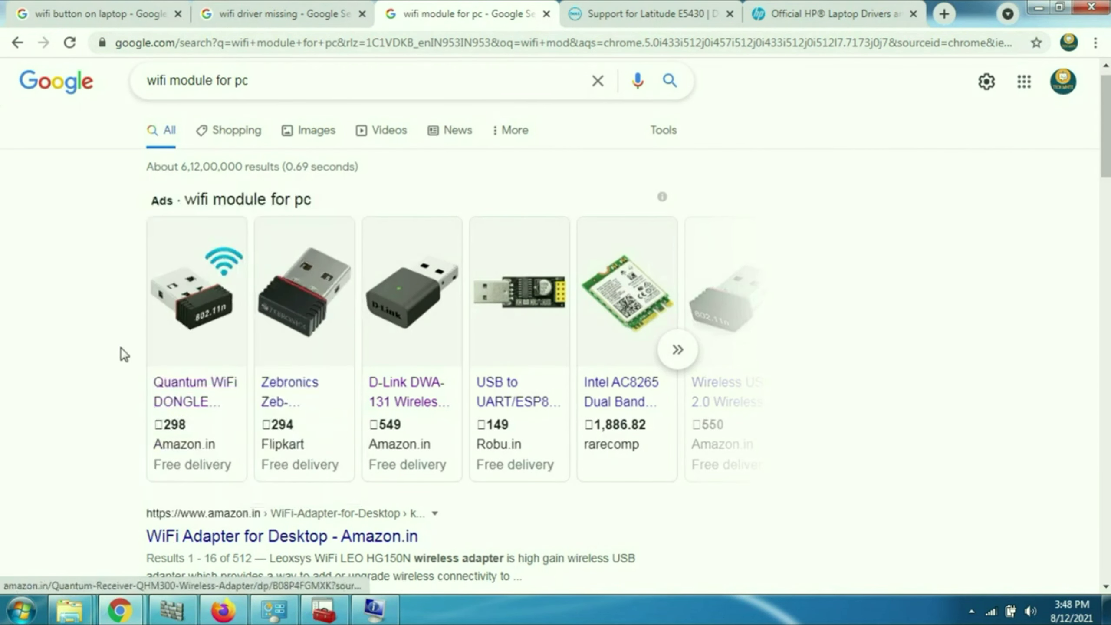
Open the Amazon listings for the D-Link DWA-131 and Quantum QHM300 Wi-Fi adapters from the results and compare them
click(393, 348)
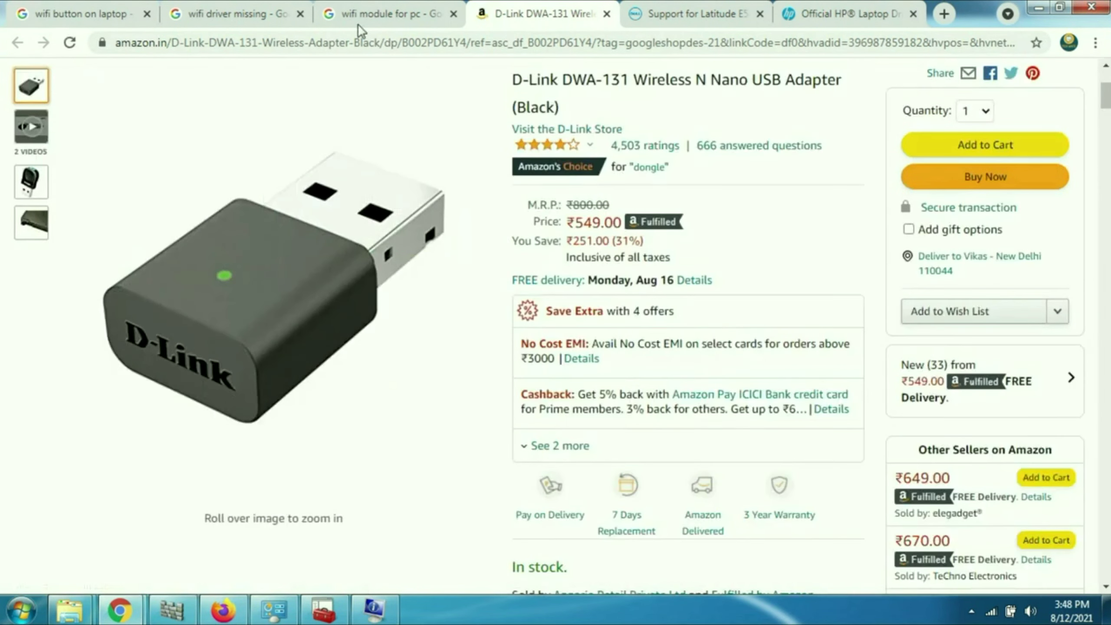
click(368, 15)
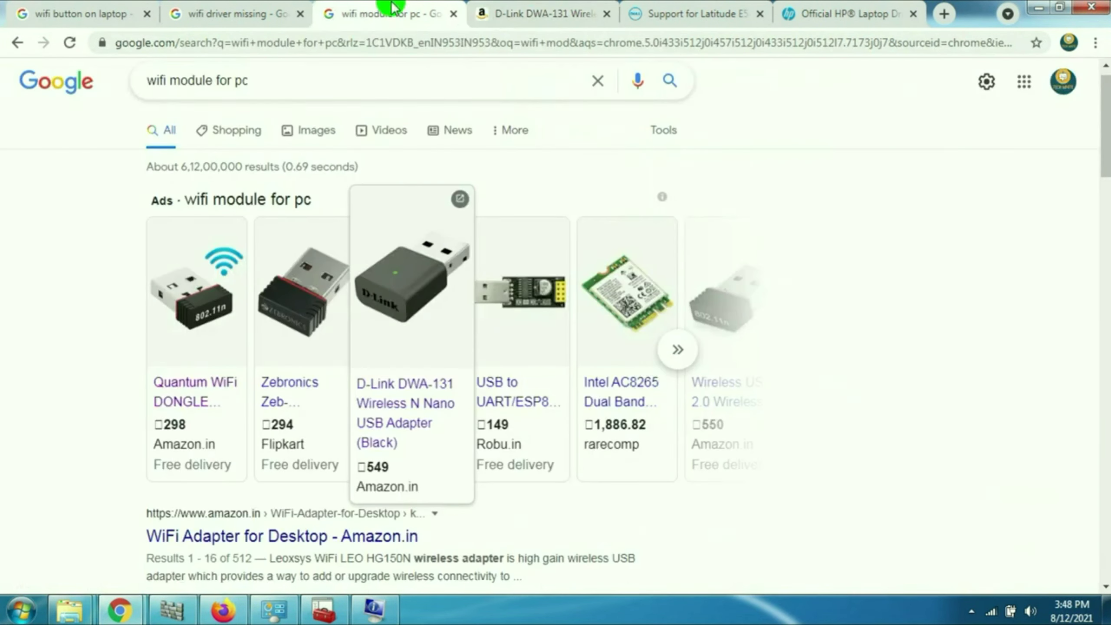
click(198, 312)
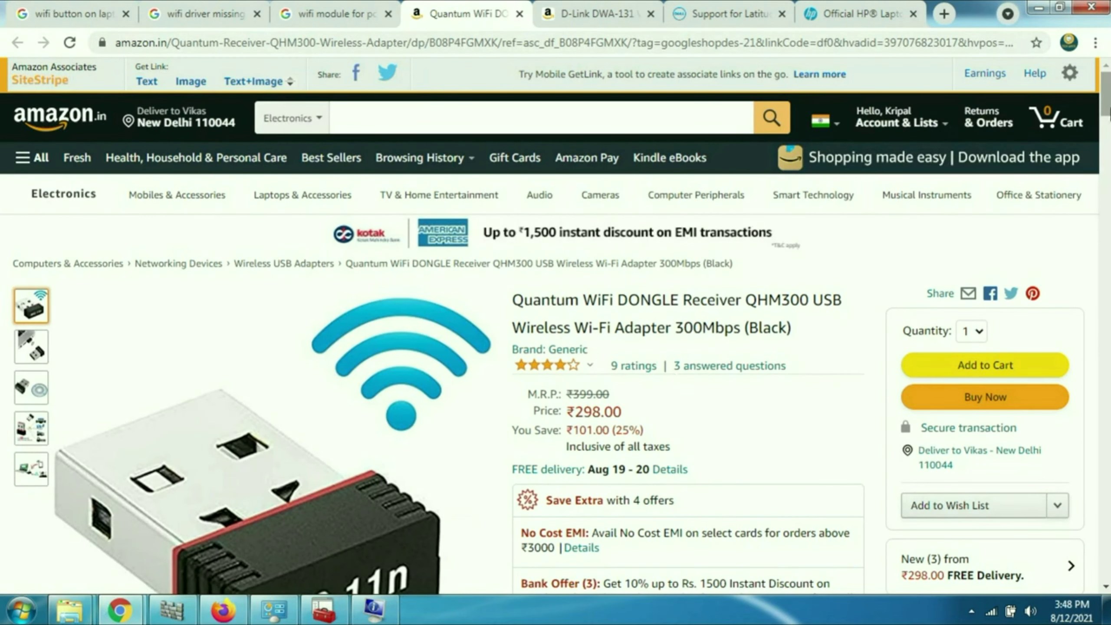
scroll(263, 350, down, 3)
scroll(263, 350, up, 3)
click(586, 8)
click(473, 9)
click(564, 8)
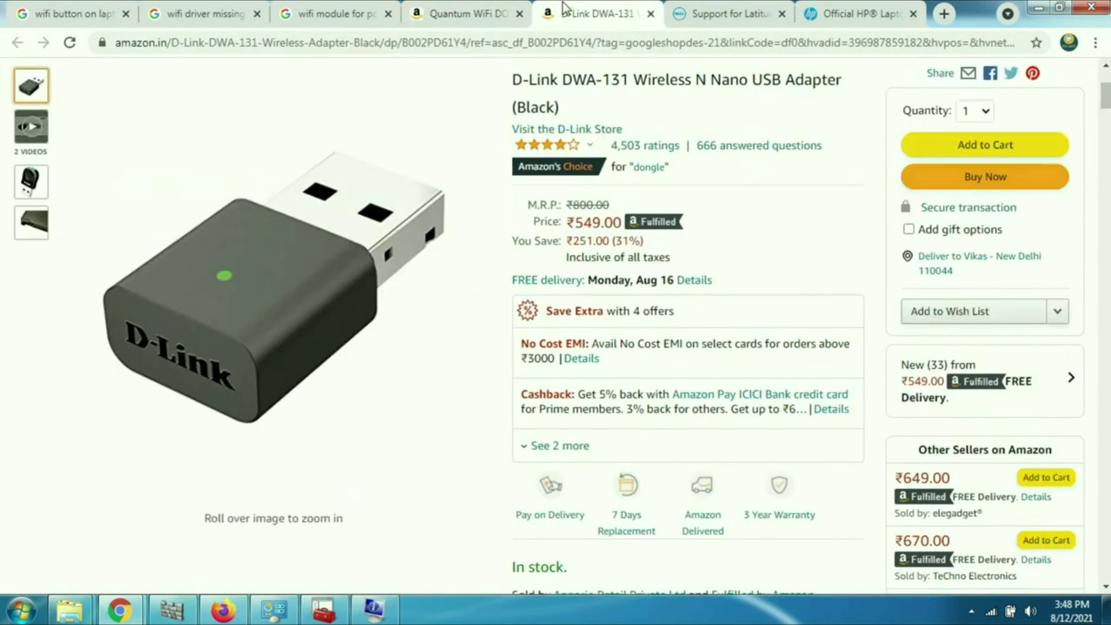